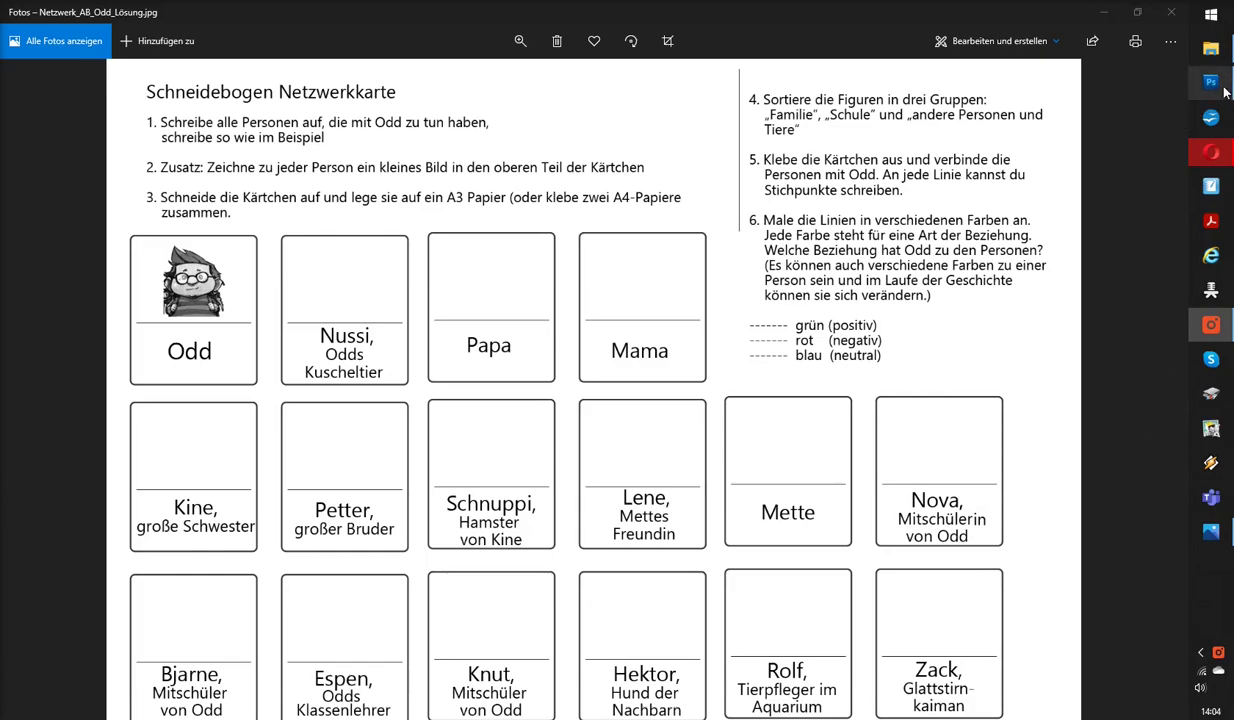
Switch to Photoshop and enlarge the network map with the Familie and Schule areas to 33.3%.
{"action": "mouse_move", "coordinate": [1224, 90]}
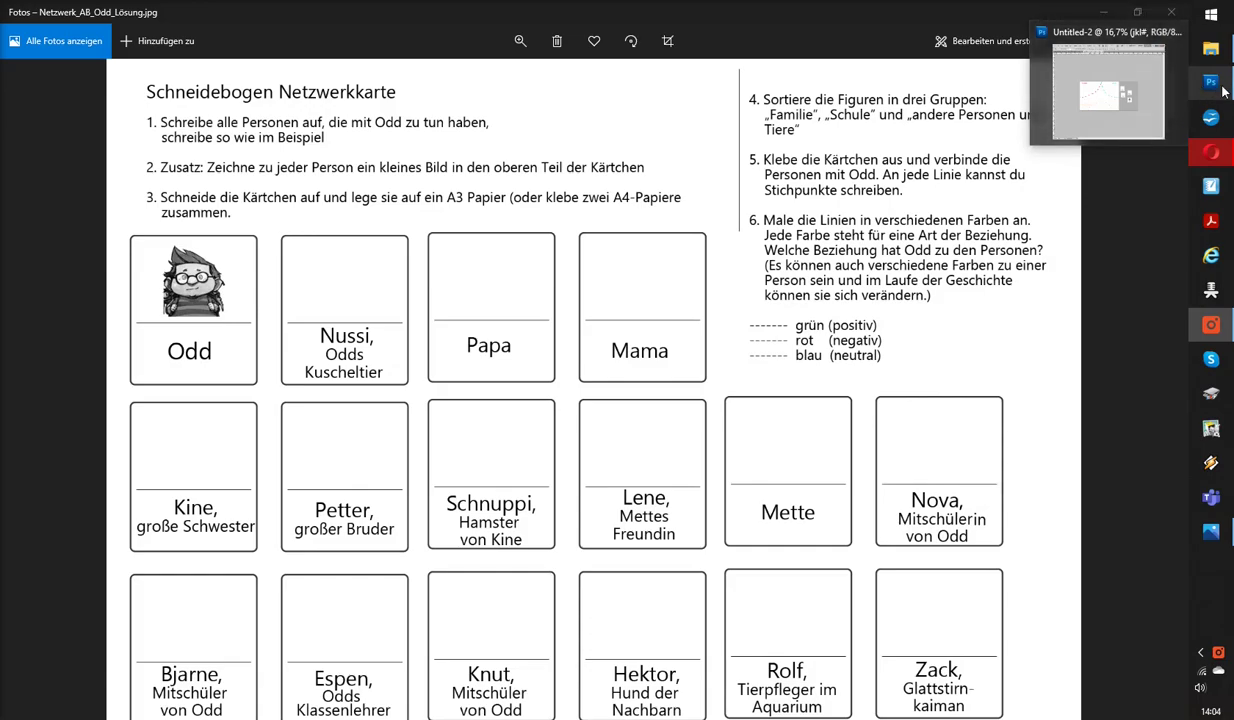
{"action": "left_click", "coordinate": [1180, 84]}
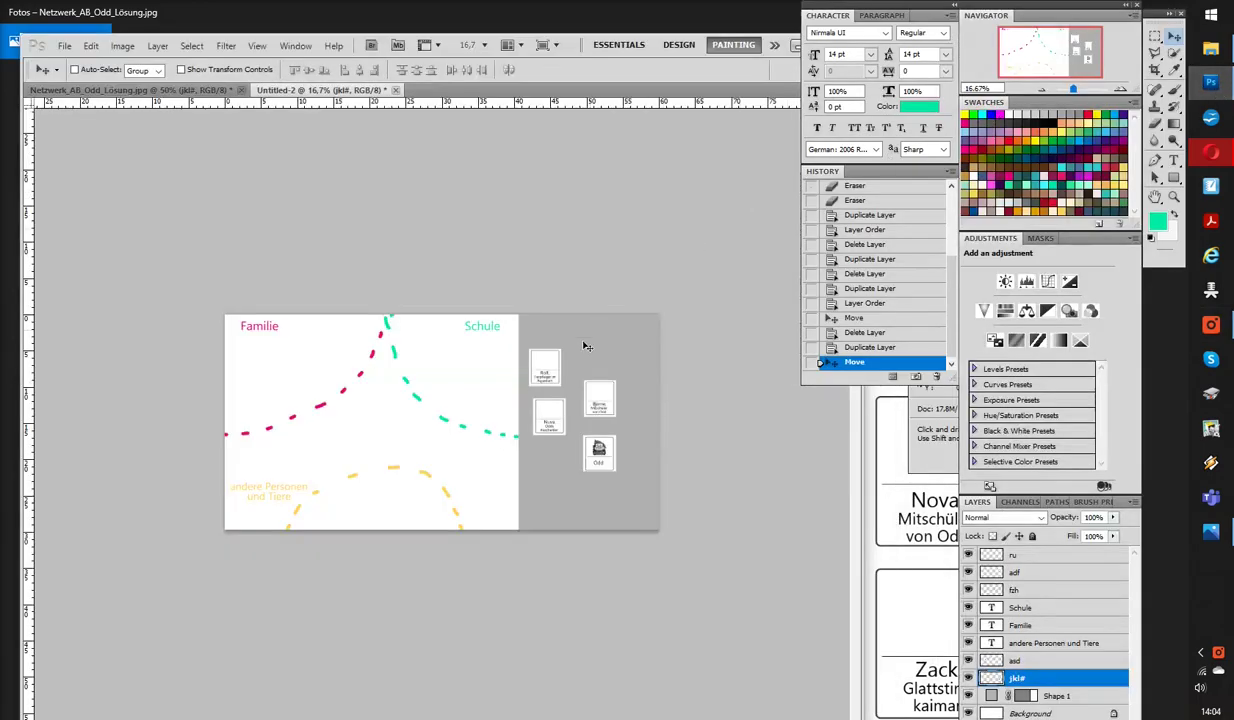
{"action": "key", "text": "z"}
{"action": "left_click", "coordinate": [397, 323]}
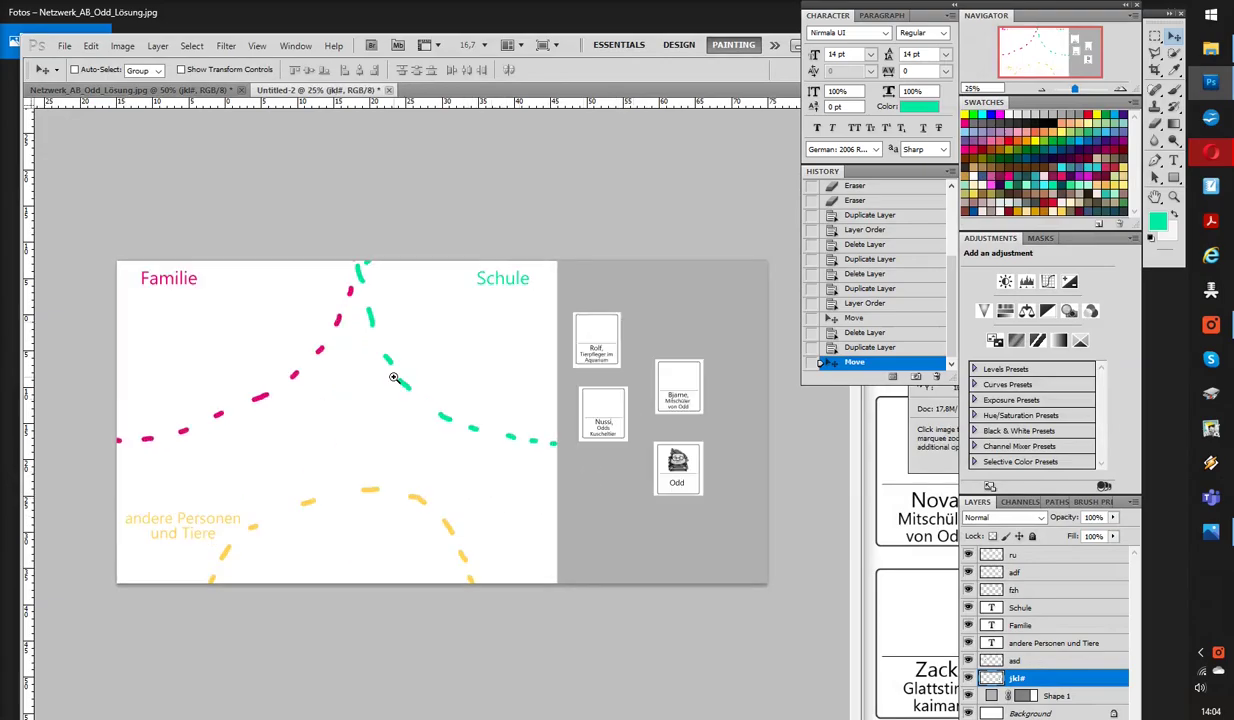
{"action": "left_click", "coordinate": [471, 379]}
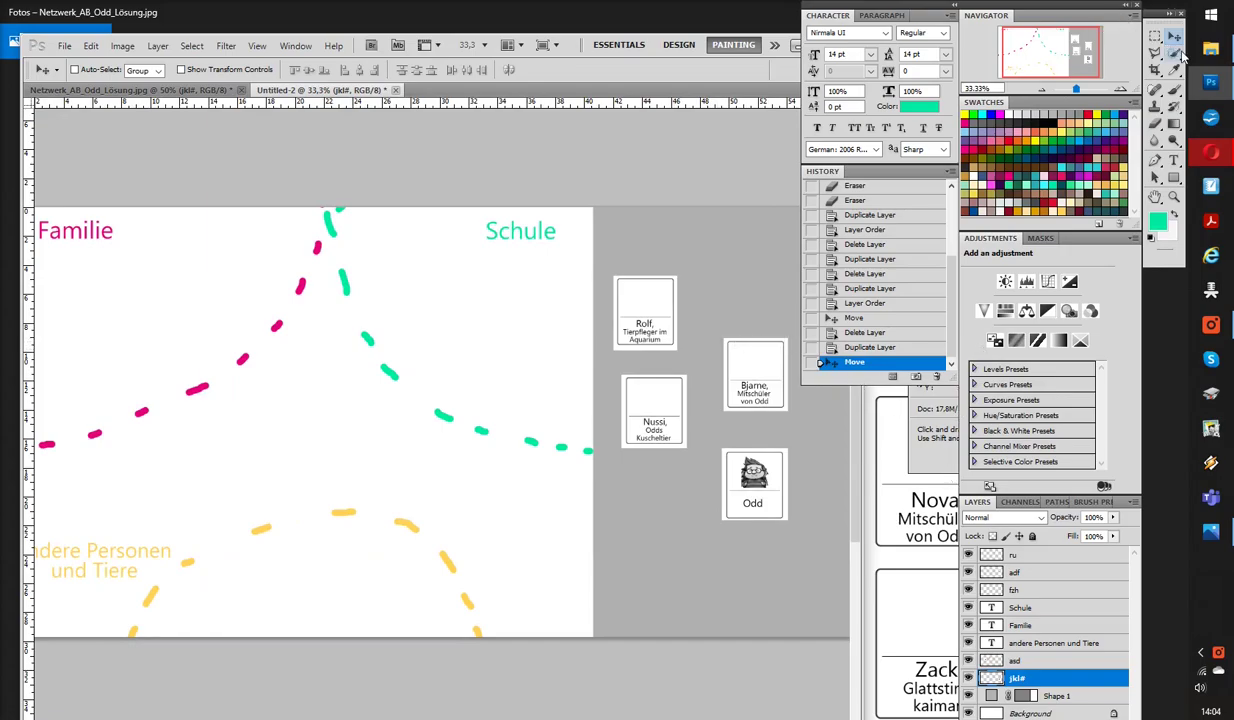
Minimise the worksheet image in the photo viewer and return to the network map in Photoshop.
{"action": "left_click", "coordinate": [765, 46]}
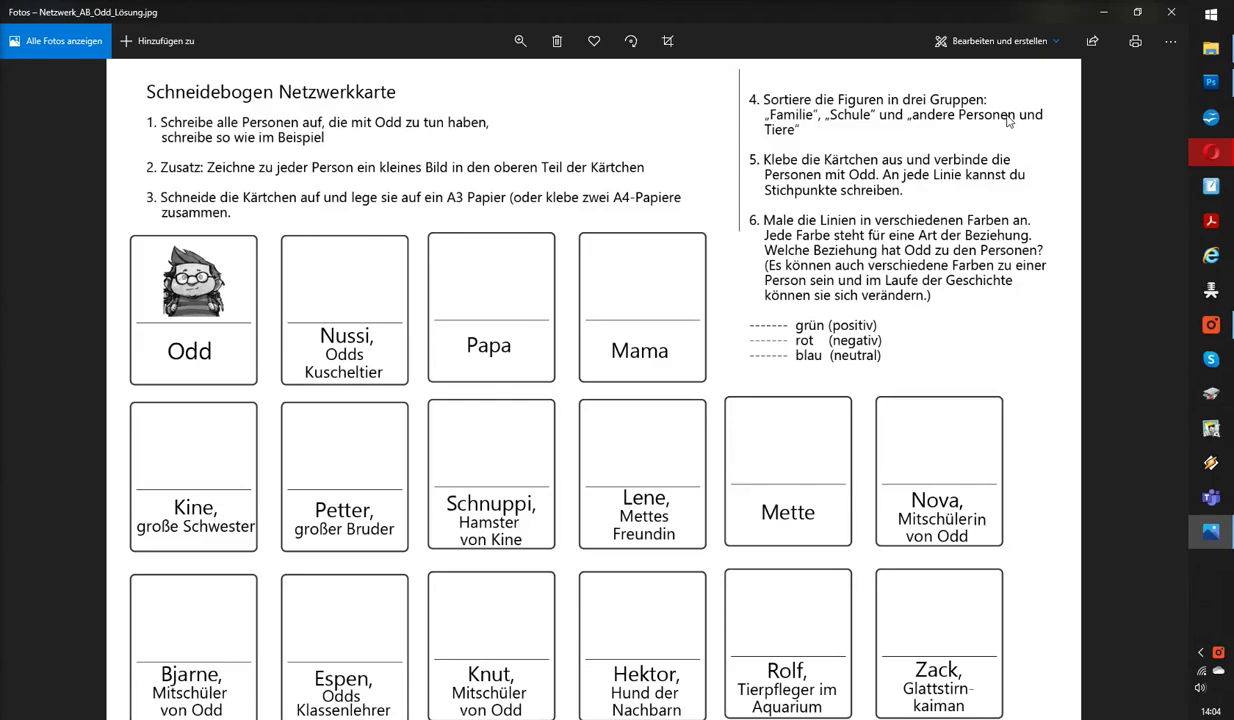
{"action": "left_click", "coordinate": [1106, 16]}
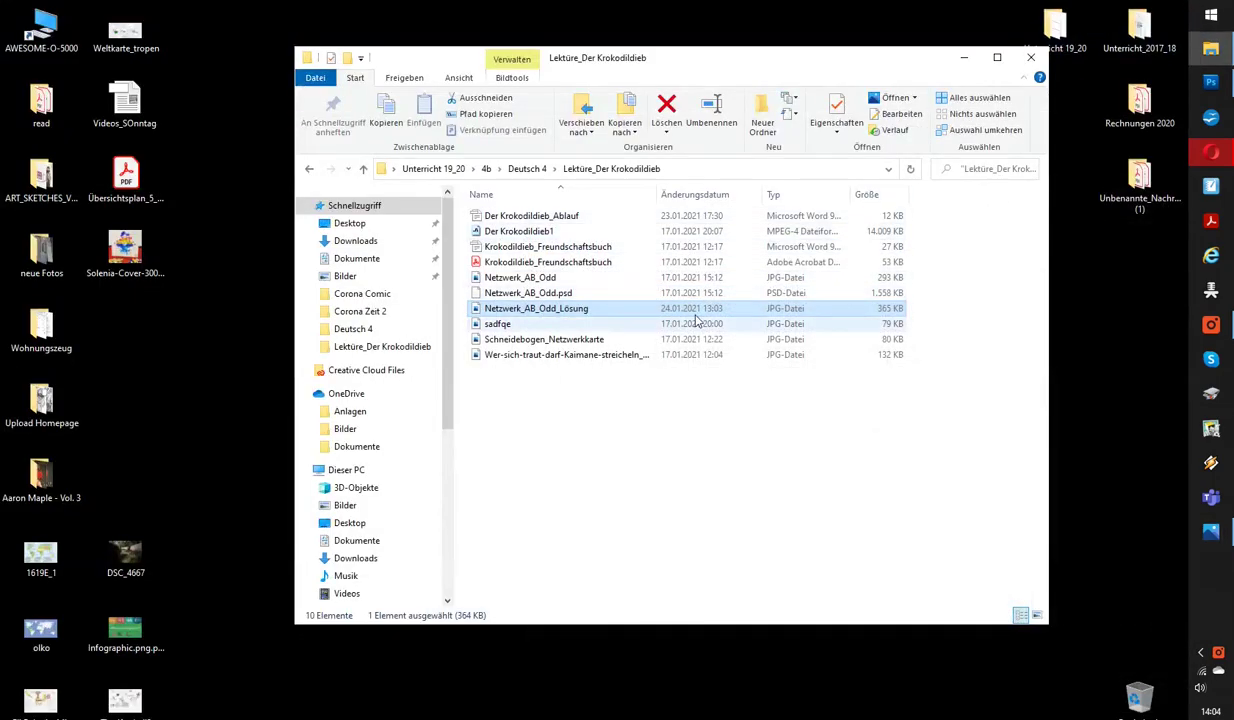
{"action": "left_click", "coordinate": [1210, 85]}
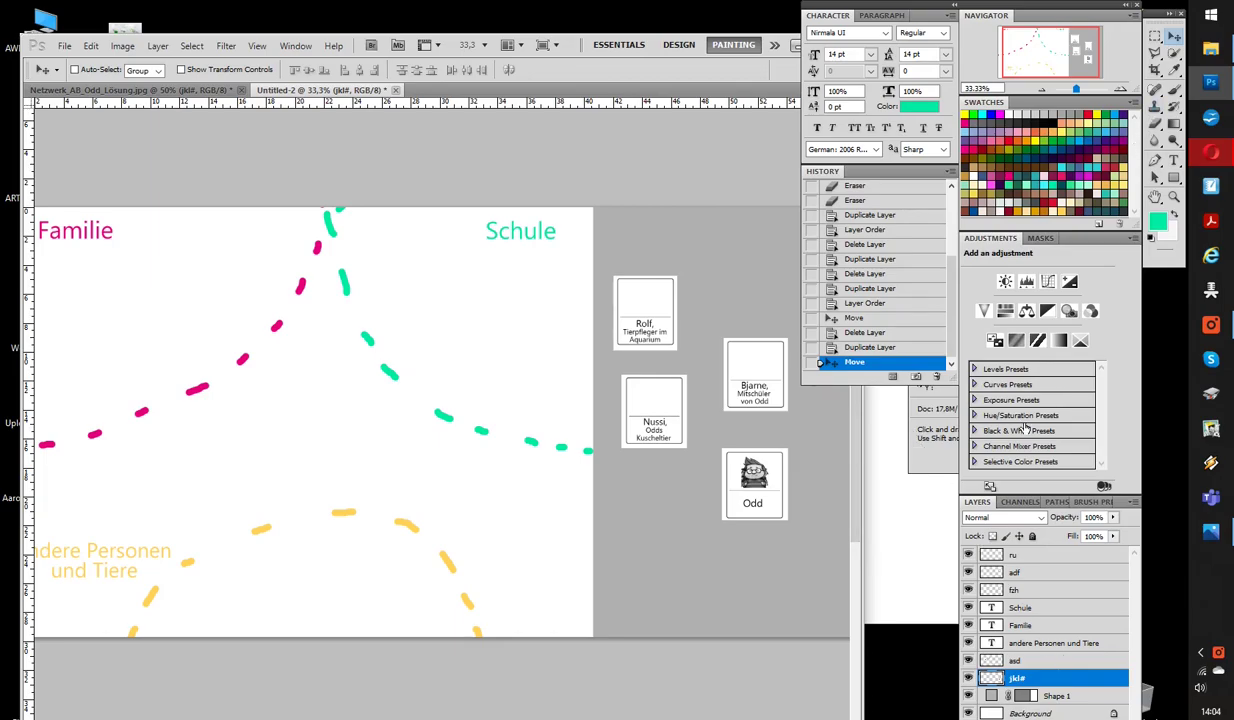
Move the Odd card to the middle of the map and the Nussi card into the Familie area.
{"action": "left_click_drag", "start_coordinate": [762, 488], "coordinate": [338, 436]}
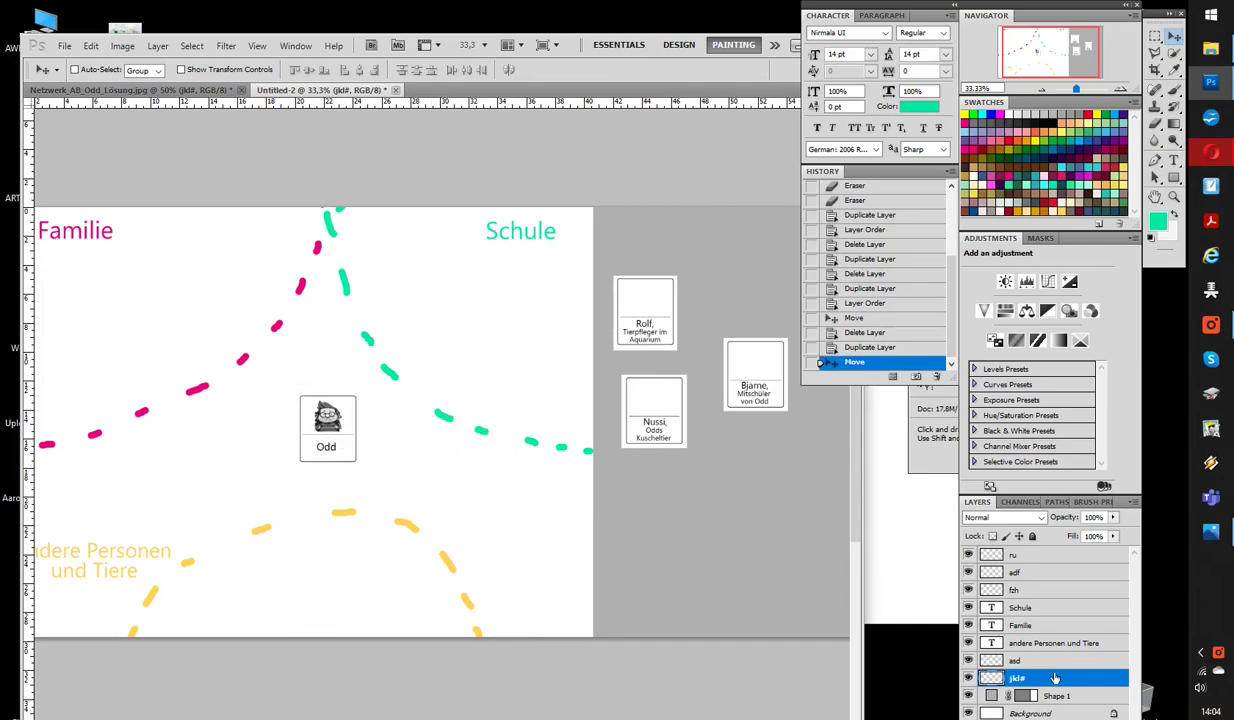
{"action": "left_click", "coordinate": [1014, 588]}
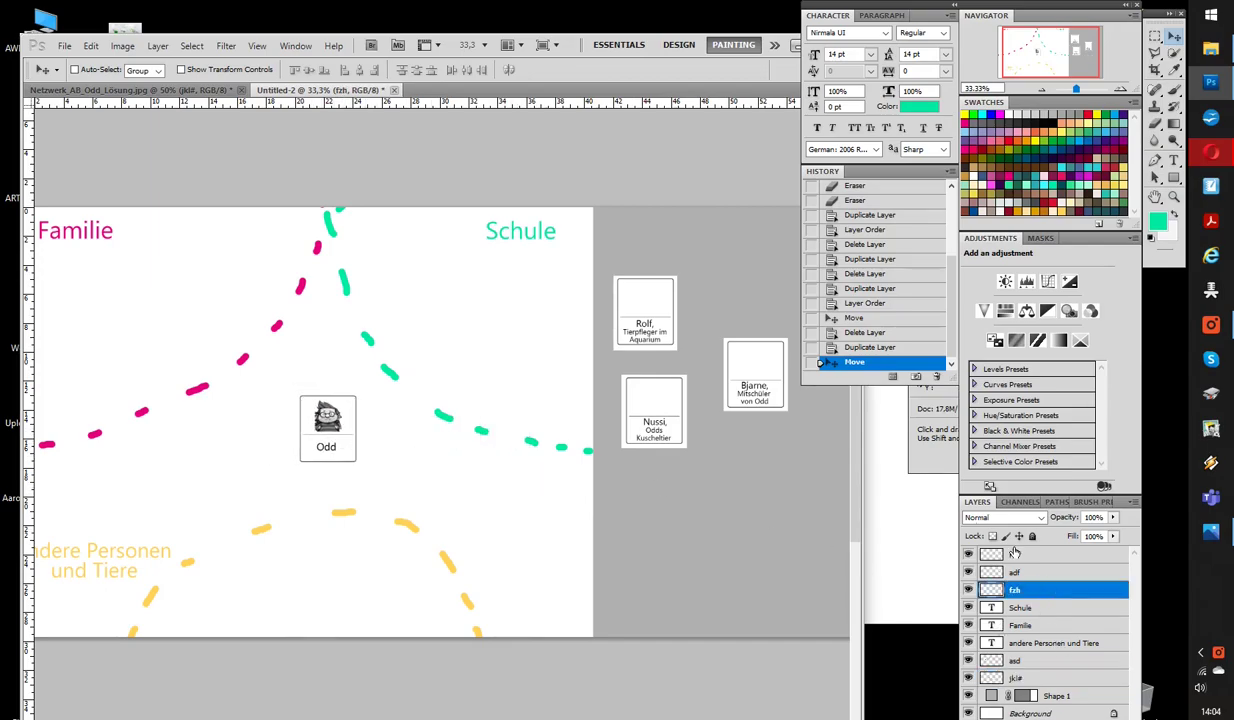
{"action": "left_click_drag", "start_coordinate": [659, 426], "coordinate": [262, 254]}
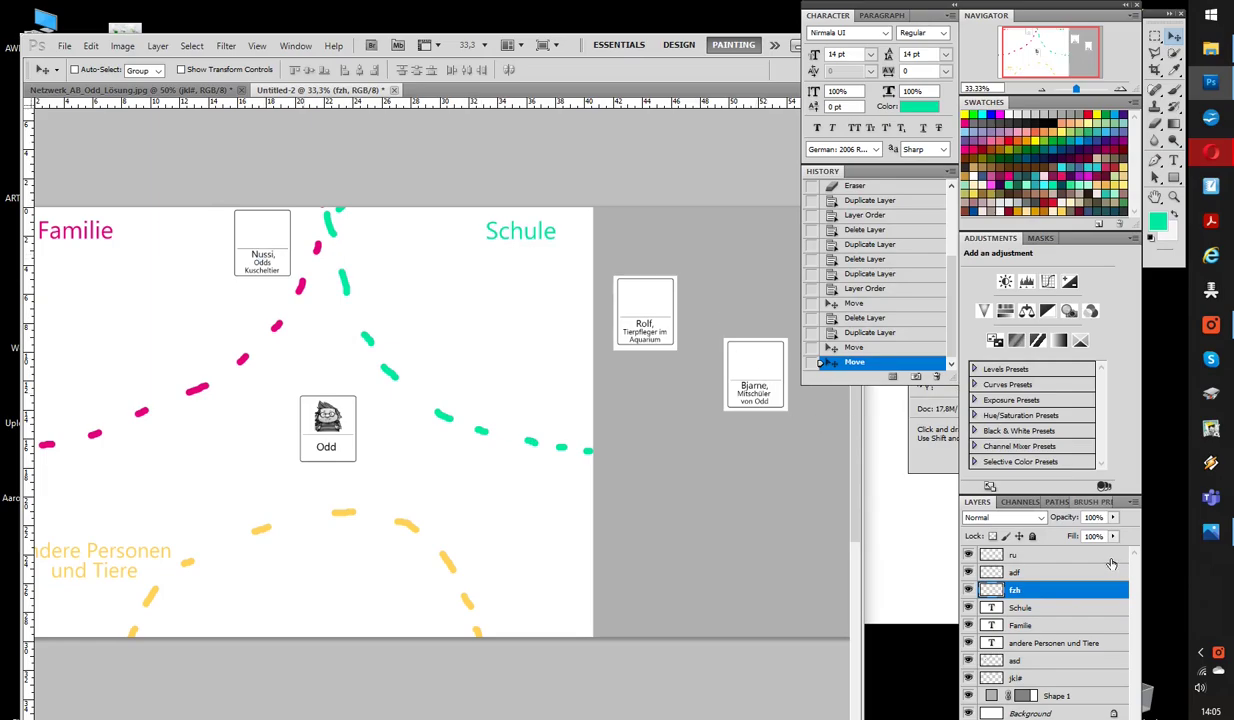
Move the Bjarne card into the Schule area and shift the Nussi card slightly away from the dashed boundary.
{"action": "left_click", "coordinate": [1046, 574]}
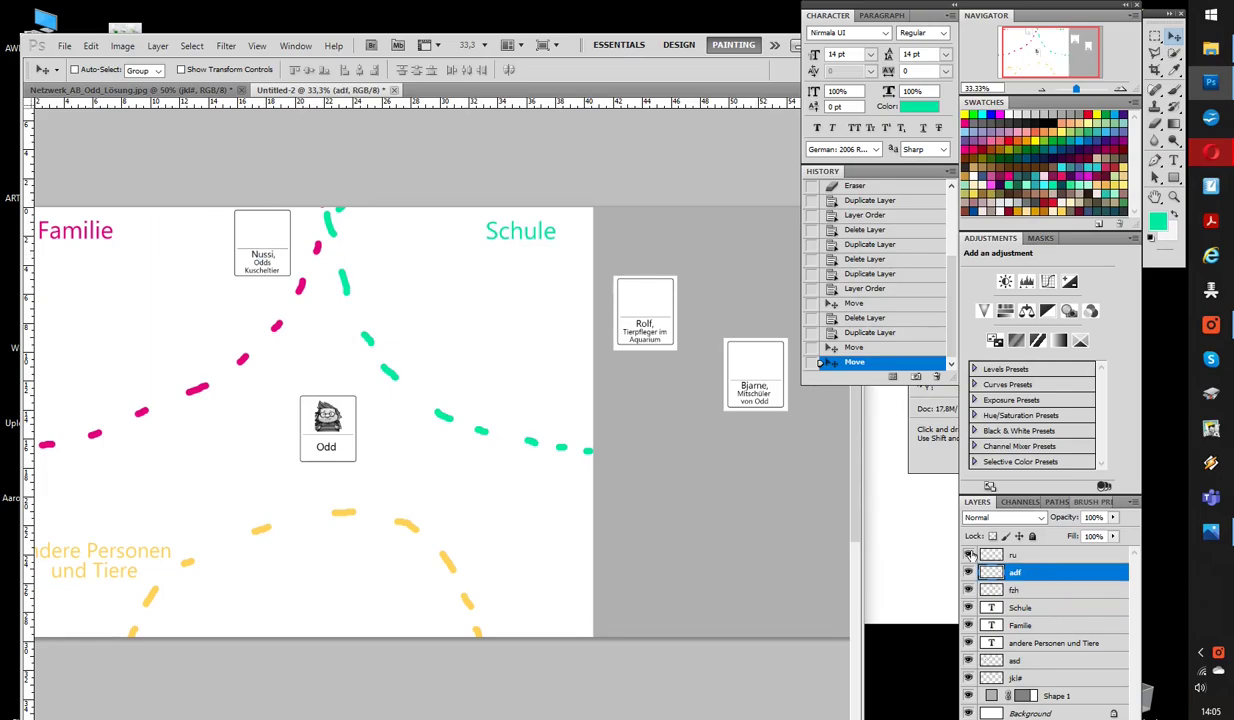
{"action": "left_click_drag", "start_coordinate": [650, 321], "coordinate": [662, 358]}
{"action": "left_click_drag", "start_coordinate": [778, 413], "coordinate": [454, 267]}
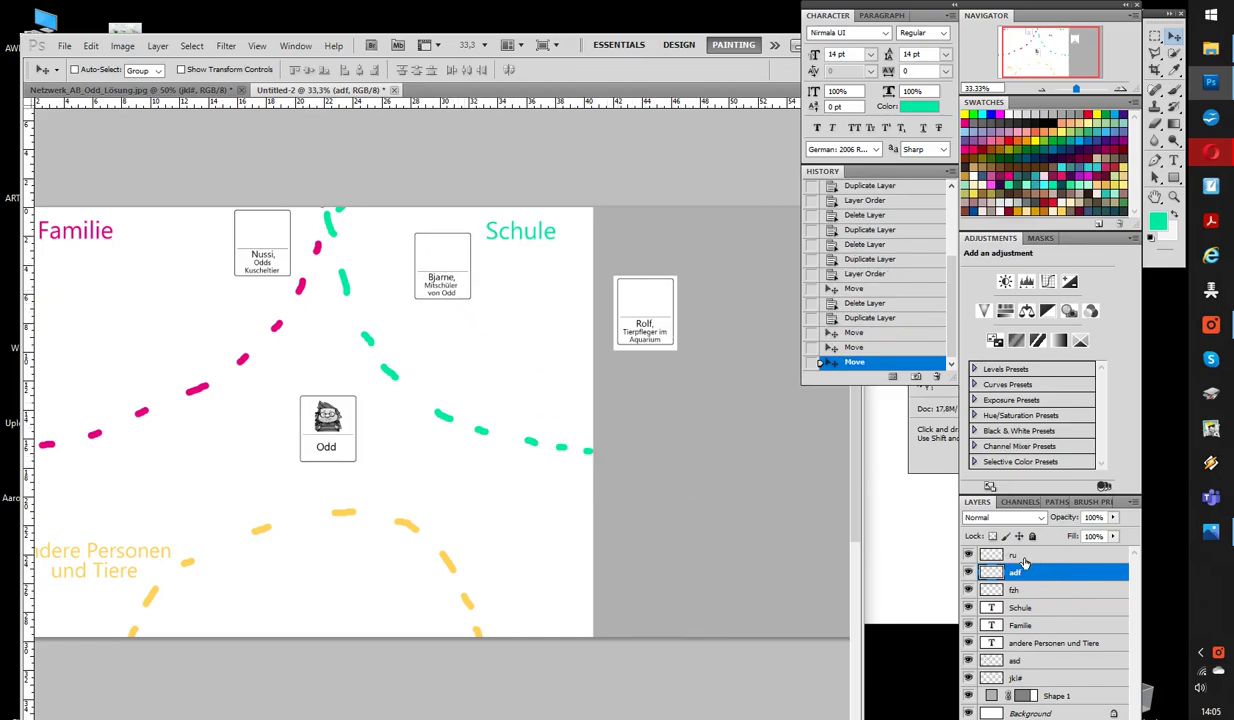
{"action": "left_click", "coordinate": [1010, 590]}
{"action": "mouse_move", "coordinate": [646, 320]}
{"action": "left_mouse_down"}
{"action": "mouse_move", "coordinate": [639, 361]}
{"action": "mouse_move", "coordinate": [630, 323]}
{"action": "mouse_move", "coordinate": [630, 334]}
{"action": "left_mouse_up"}
Move the Rolf card inside the yellow dashed boundary of the "andere Personen und Tiere" area.
{"action": "left_click", "coordinate": [1040, 555]}
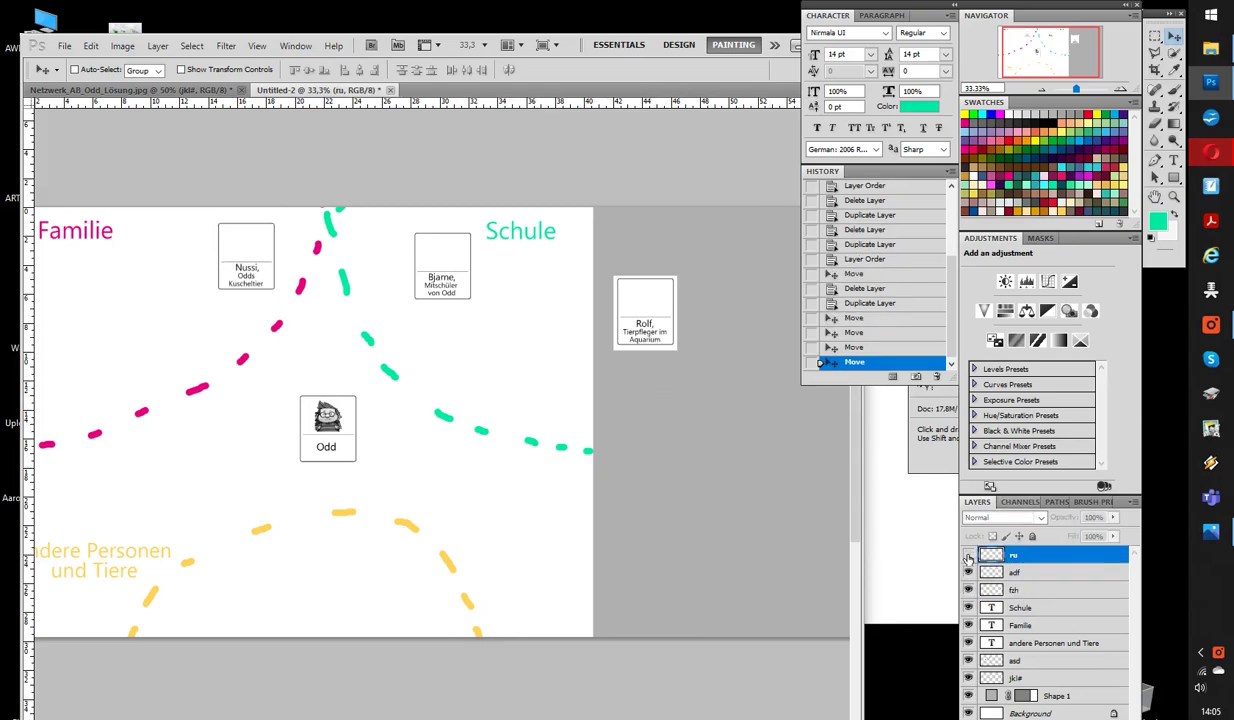
{"action": "left_click_drag", "start_coordinate": [650, 320], "coordinate": [419, 599]}
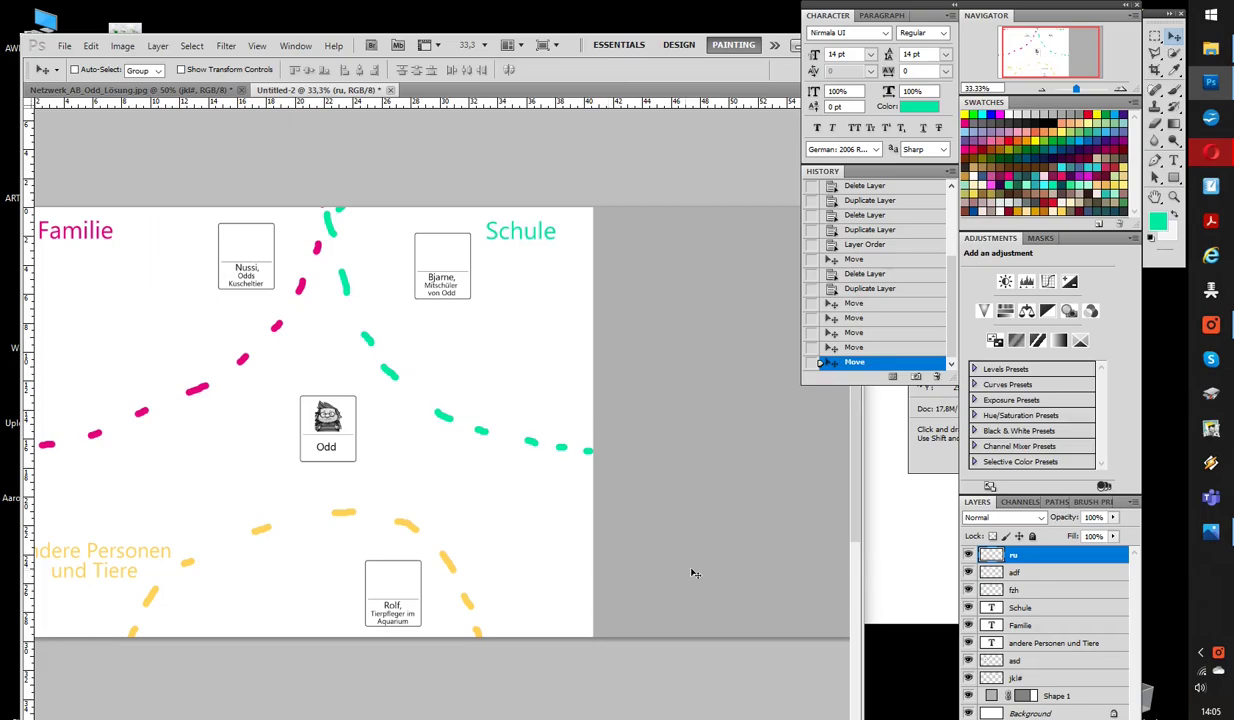
{"action": "left_click_drag", "start_coordinate": [400, 590], "coordinate": [418, 572]}
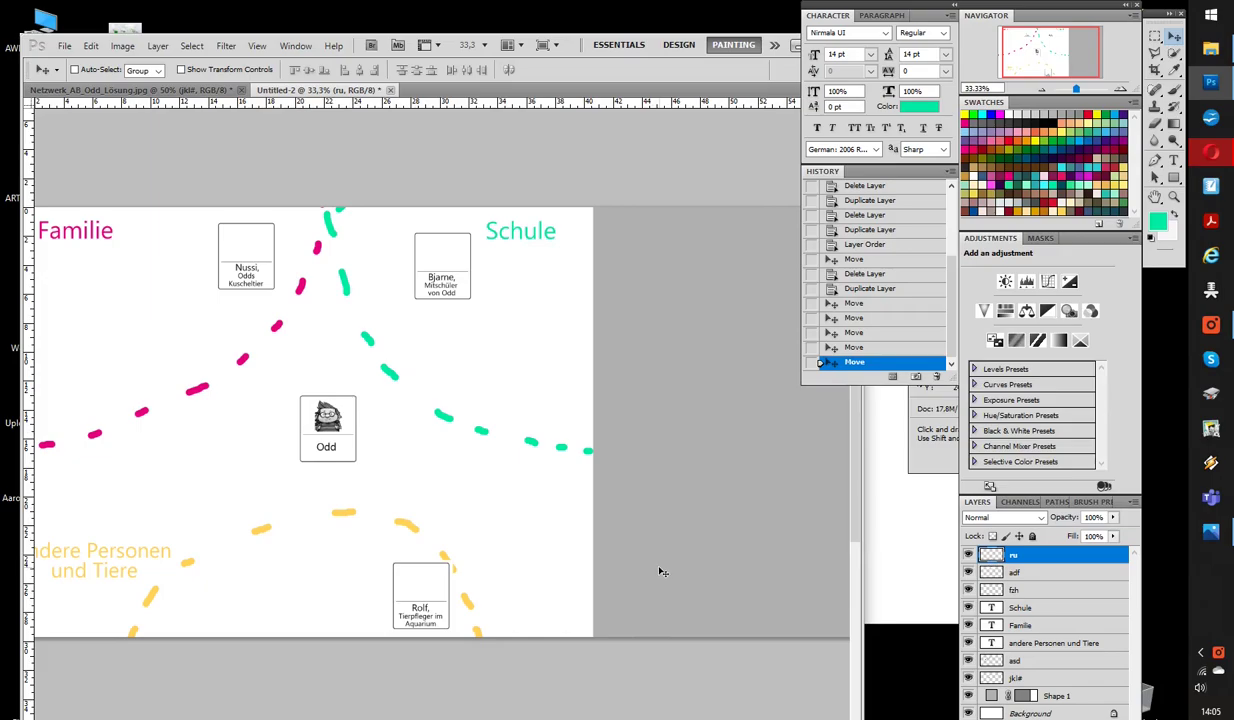
{"action": "left_click_drag", "start_coordinate": [422, 573], "coordinate": [406, 571]}
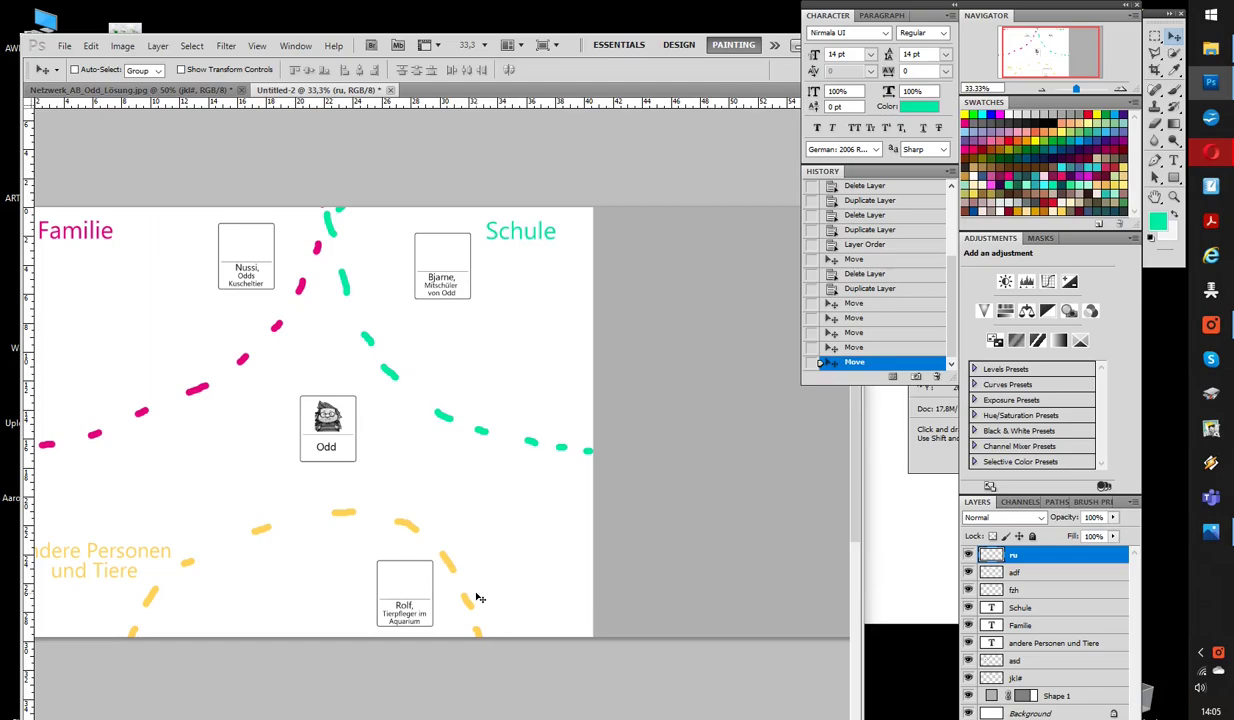
Check the worksheet's line colour key, and brush a 15 px green line from the Nussi card to the Odd card.
{"action": "left_click", "coordinate": [1212, 532]}
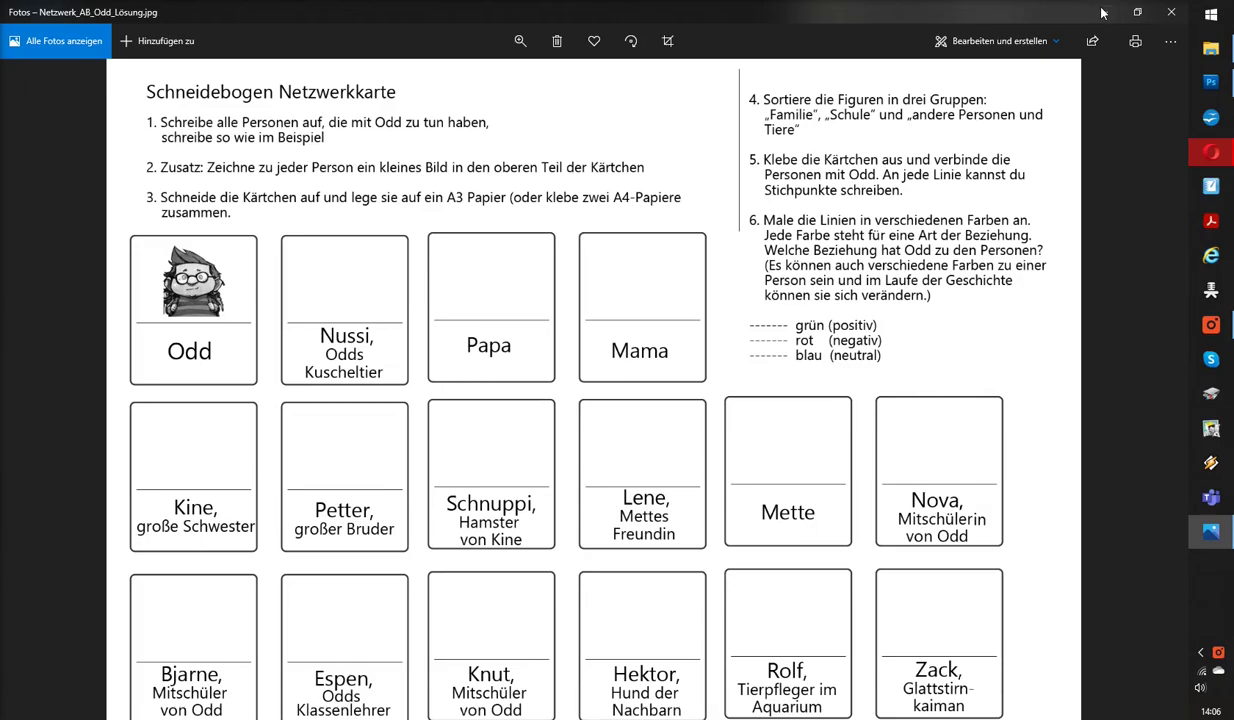
{"action": "left_click", "coordinate": [1104, 12]}
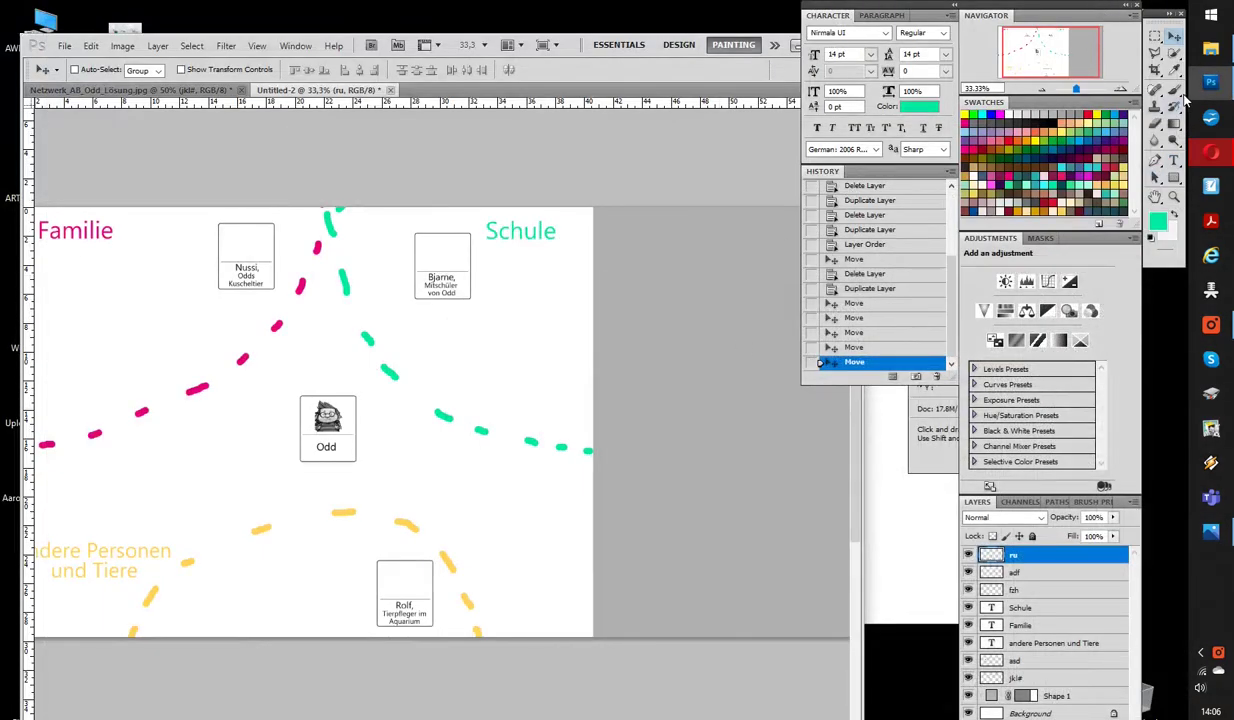
{"action": "key", "text": "b"}
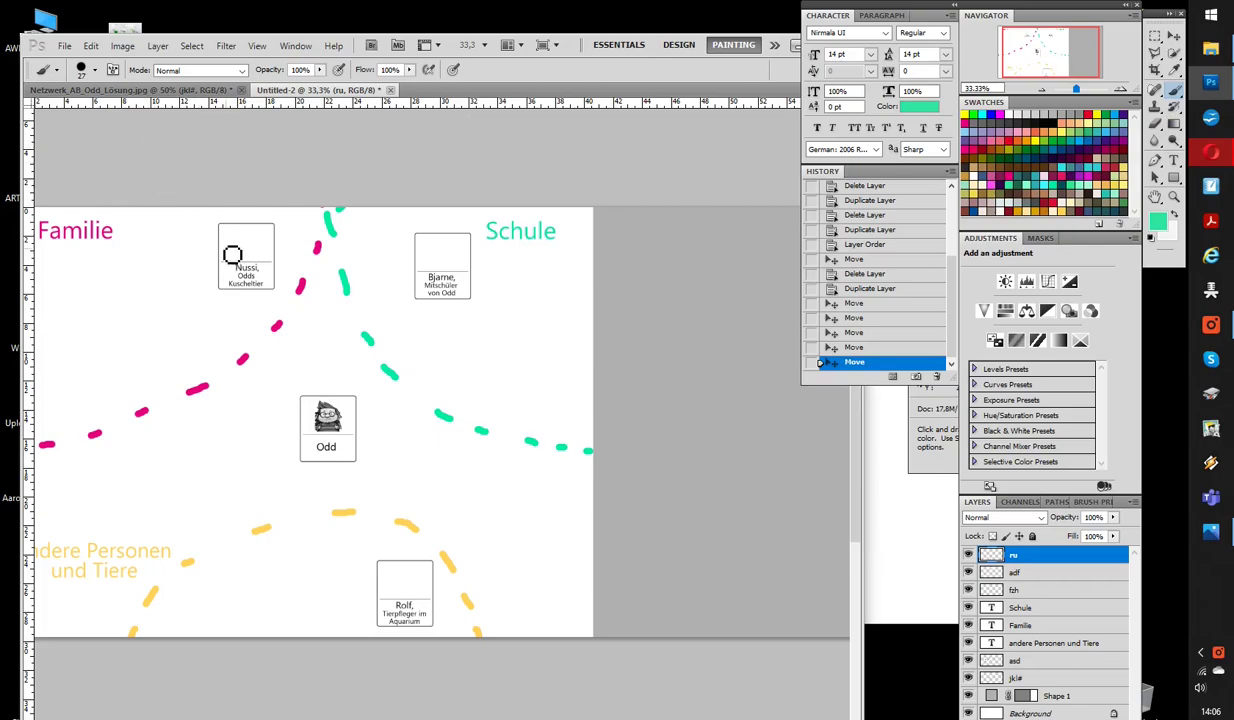
{"action": "left_click", "coordinate": [95, 70]}
{"action": "left_click_drag", "start_coordinate": [68, 113], "coordinate": [54, 113]}
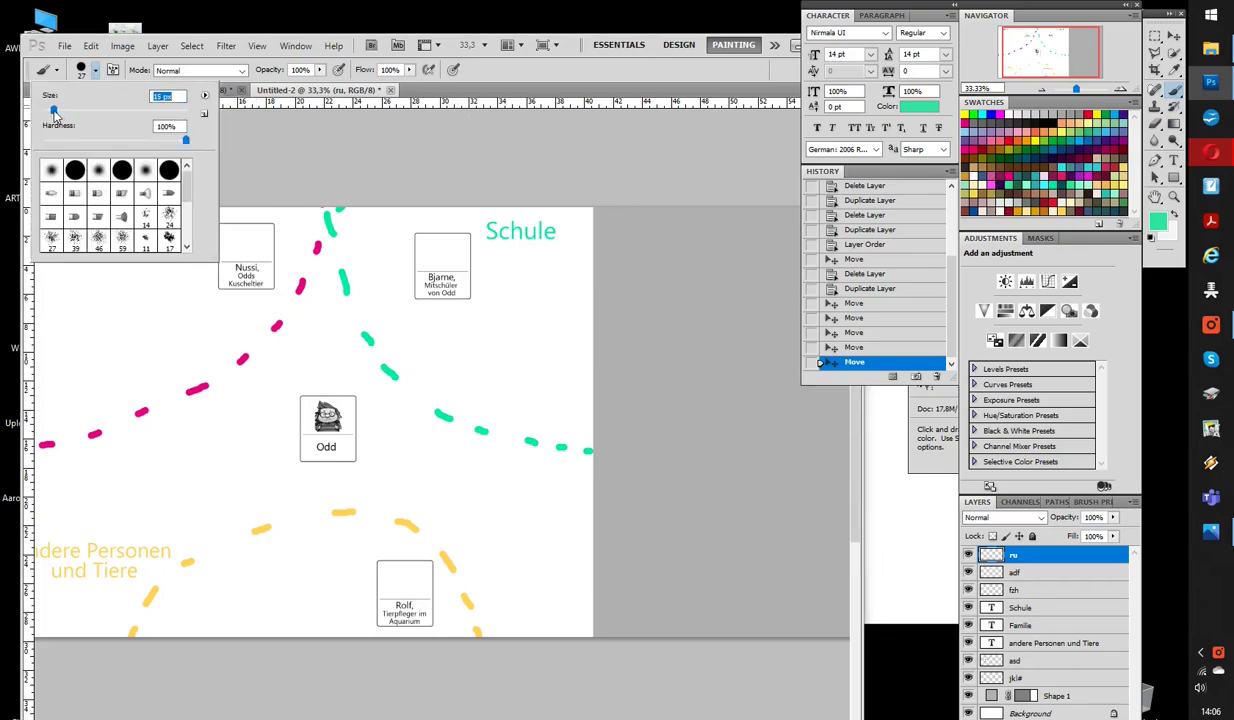
{"action": "left_click", "coordinate": [275, 292]}
{"action": "left_click_drag", "start_coordinate": [269, 290], "coordinate": [320, 396]}
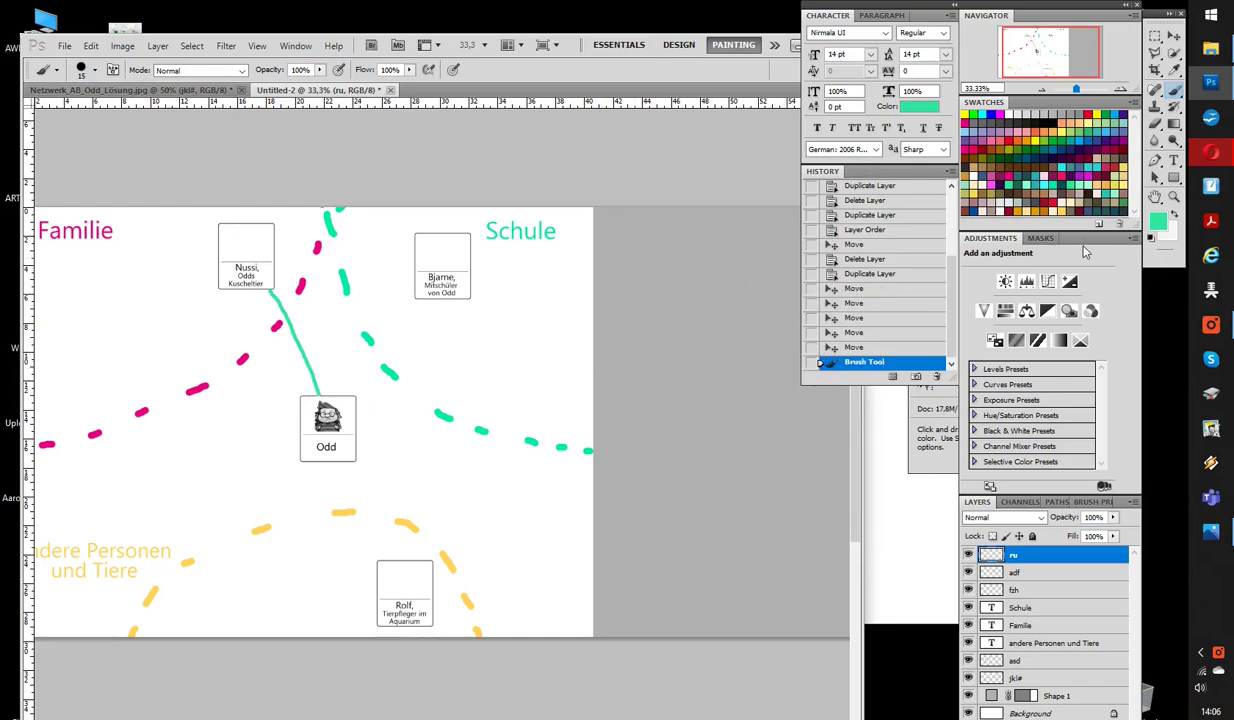
Brush a red line between the Bjarne and Odd cards and a green line from the Odd card to the Rolf card.
{"action": "left_click", "coordinate": [1058, 197]}
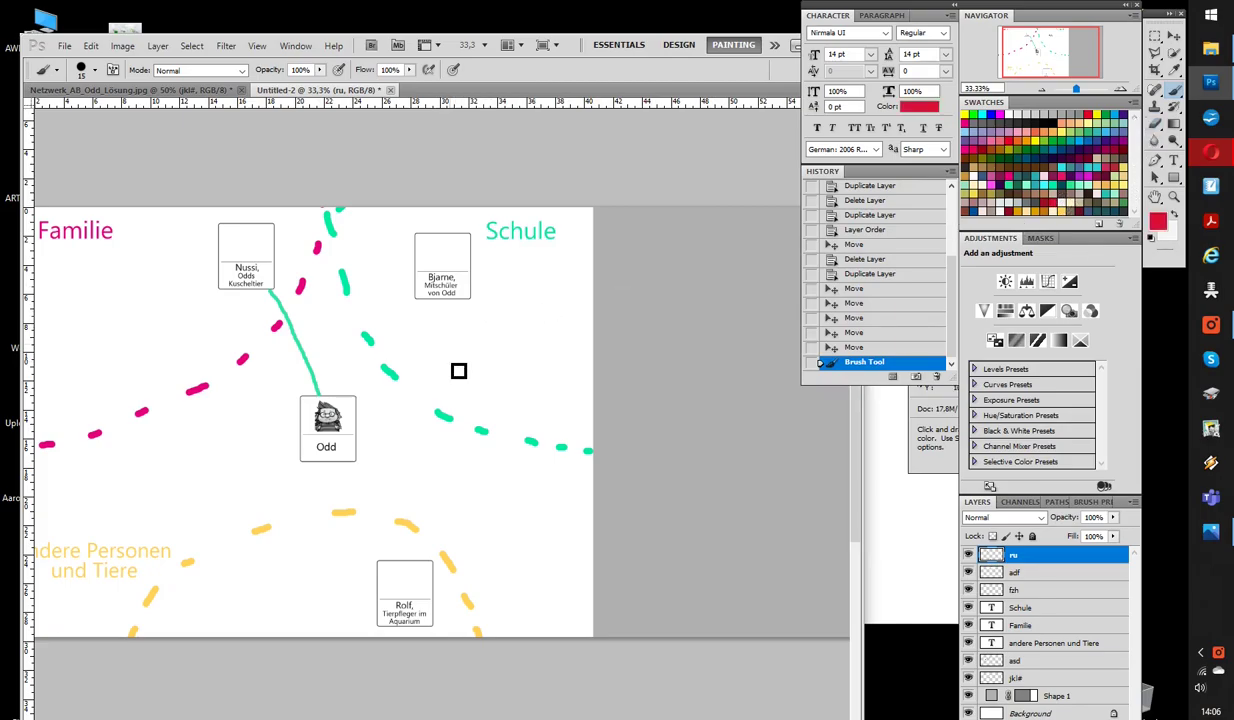
{"action": "left_click_drag", "start_coordinate": [435, 297], "coordinate": [352, 403]}
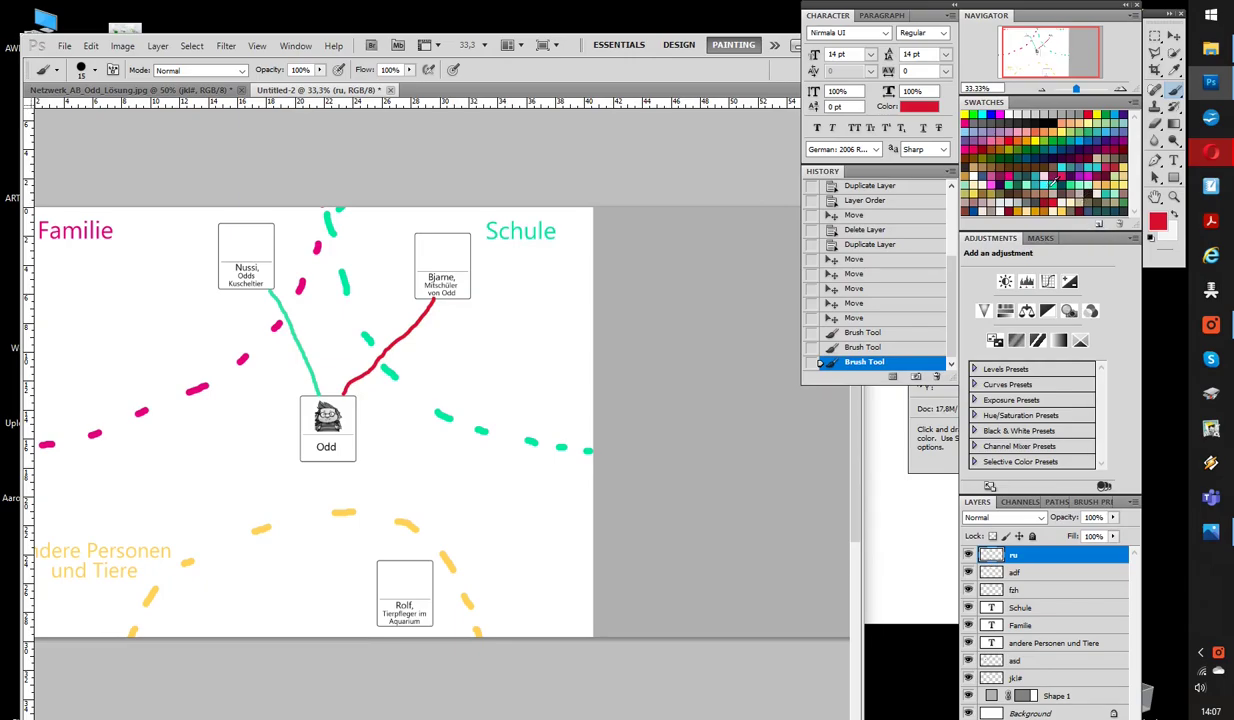
{"action": "left_click", "coordinate": [1010, 182]}
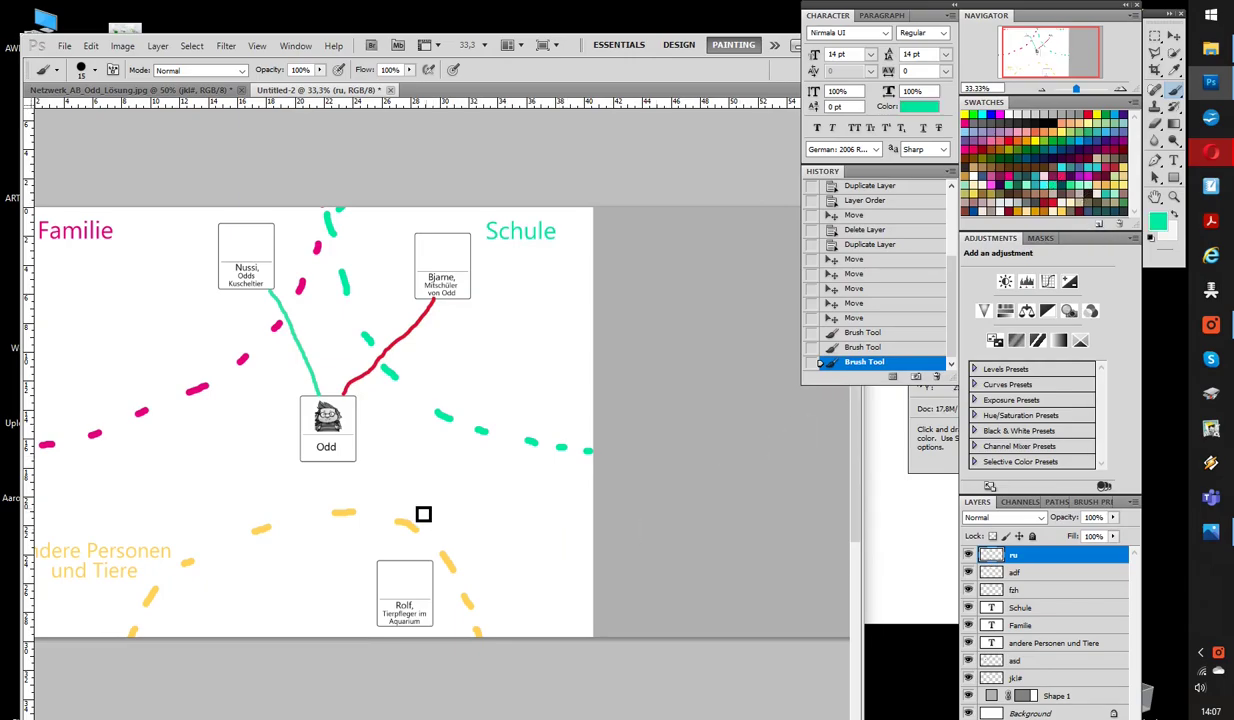
{"action": "left_click_drag", "start_coordinate": [355, 472], "coordinate": [398, 558]}
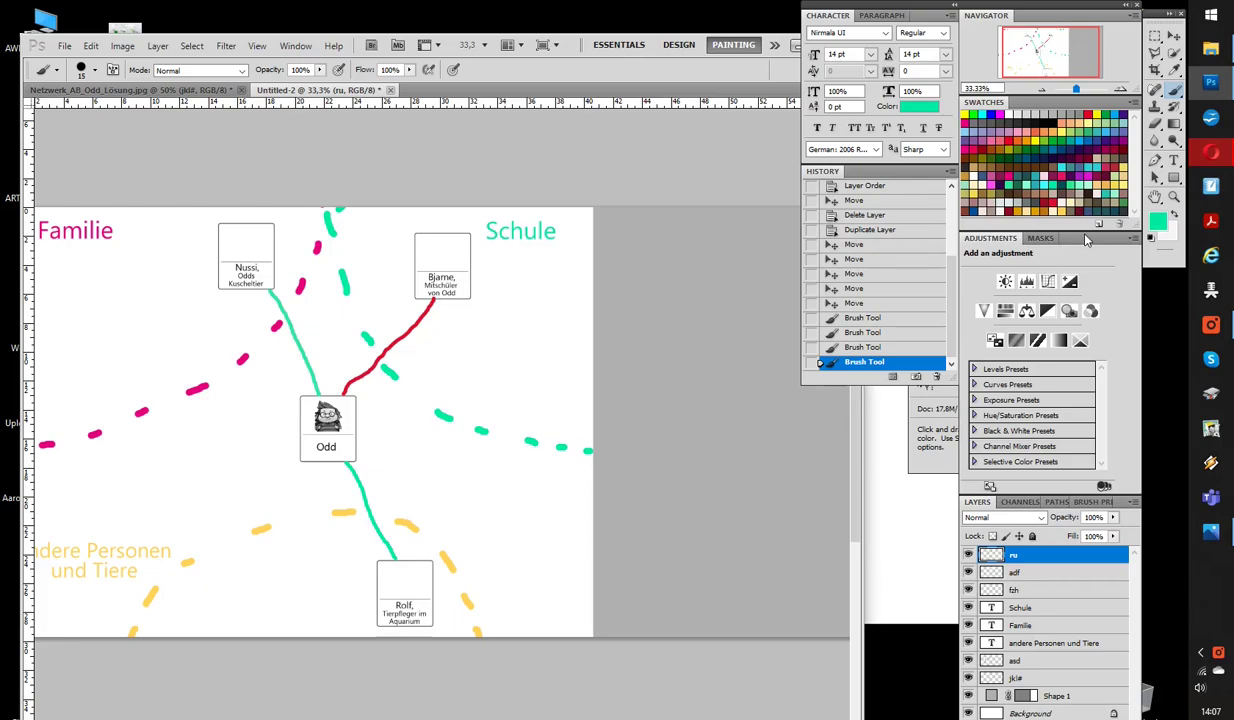
Add the black text note "sieht Rolf als Vorbild, findet ihn cool" beside the green line between Odd and Rolf.
{"action": "key", "text": "t"}
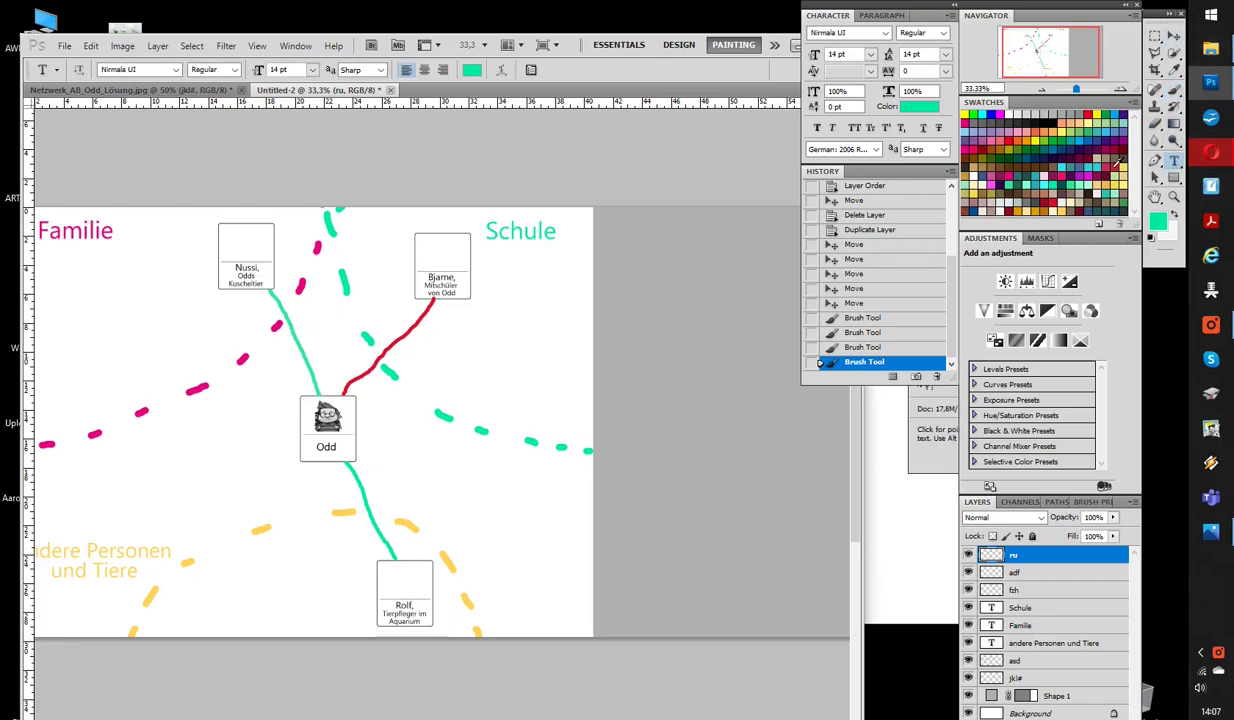
{"action": "left_click", "coordinate": [1012, 116]}
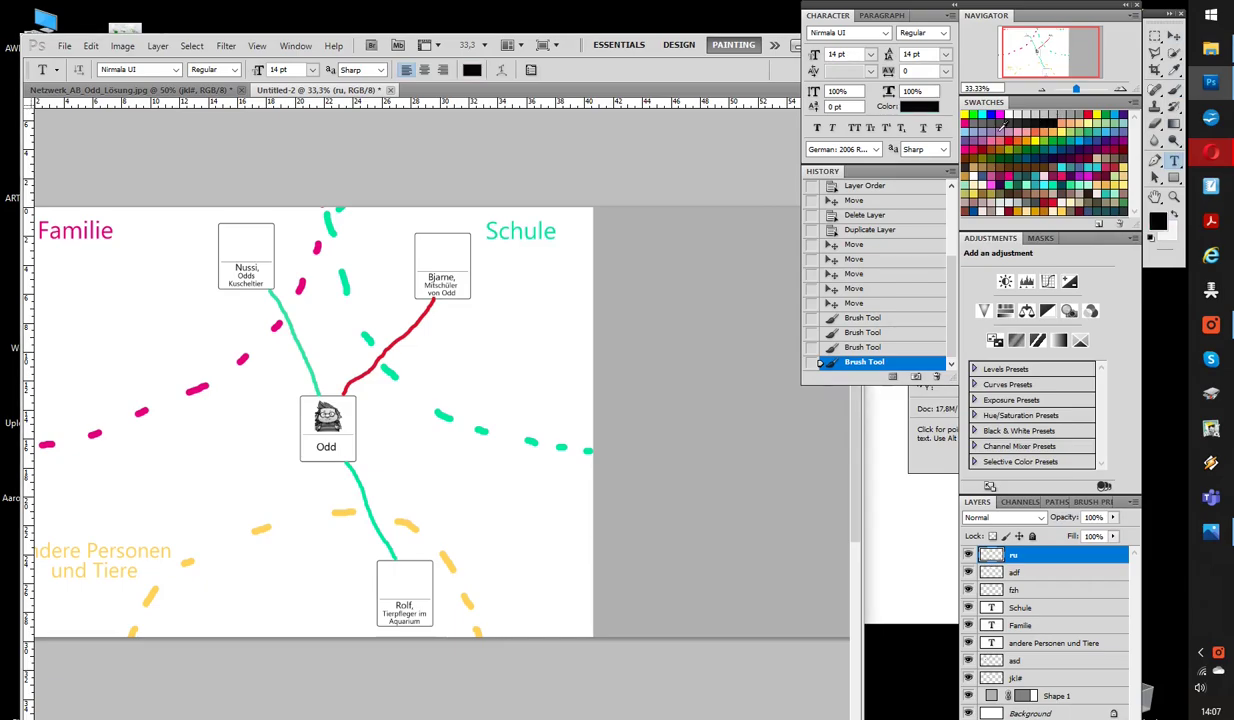
{"action": "left_click", "coordinate": [369, 485]}
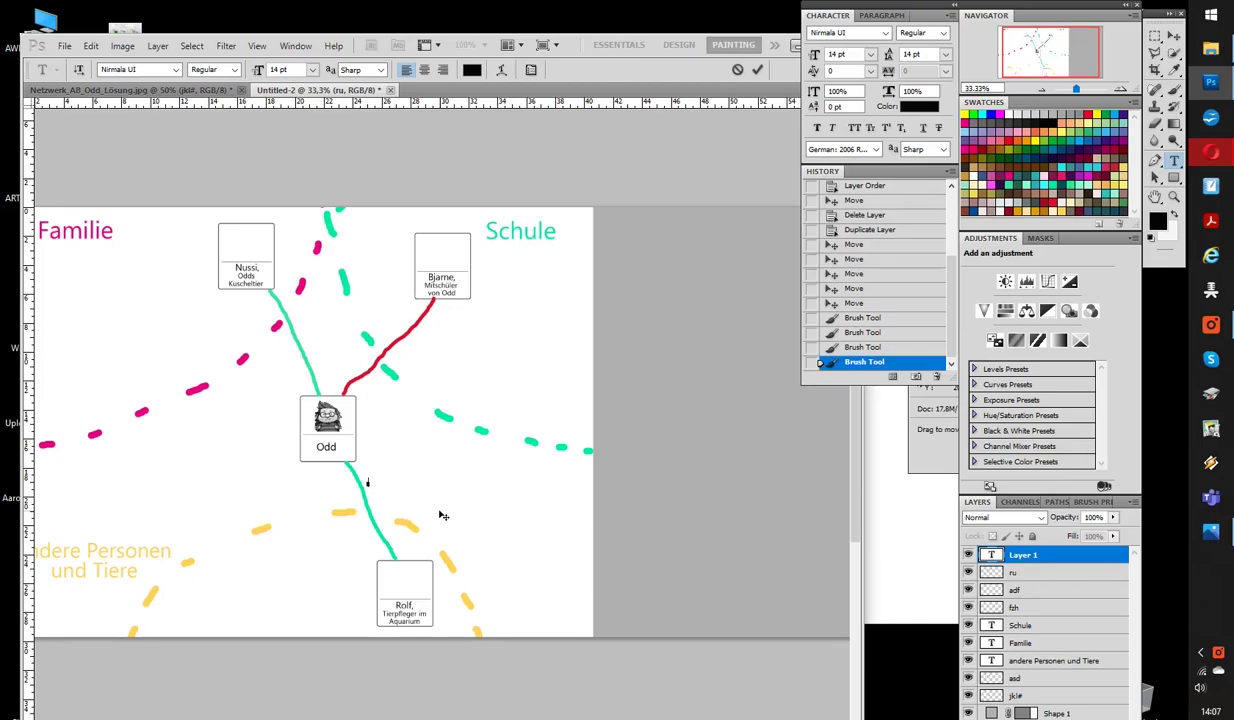
{"action": "type", "text": "Bolf"}
{"action": "type", "text": " Als V"}
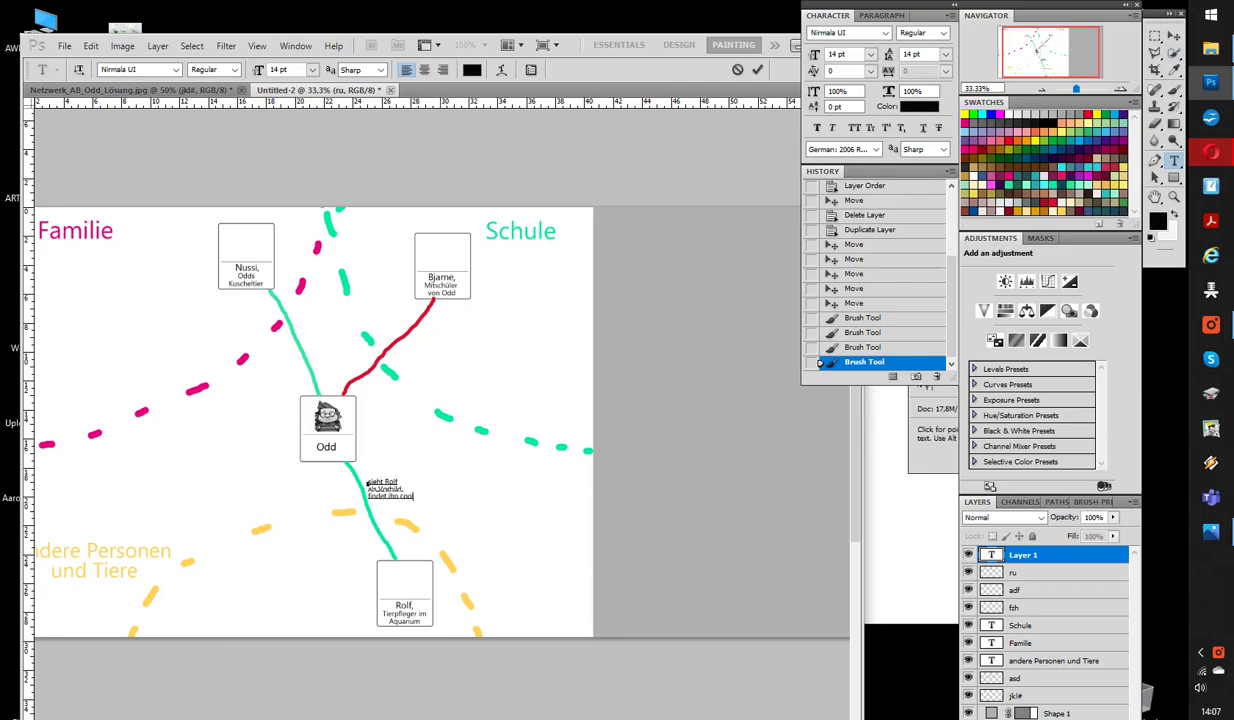
{"action": "left_click", "coordinate": [1175, 36]}
{"action": "key", "text": "ctrl+plus"}
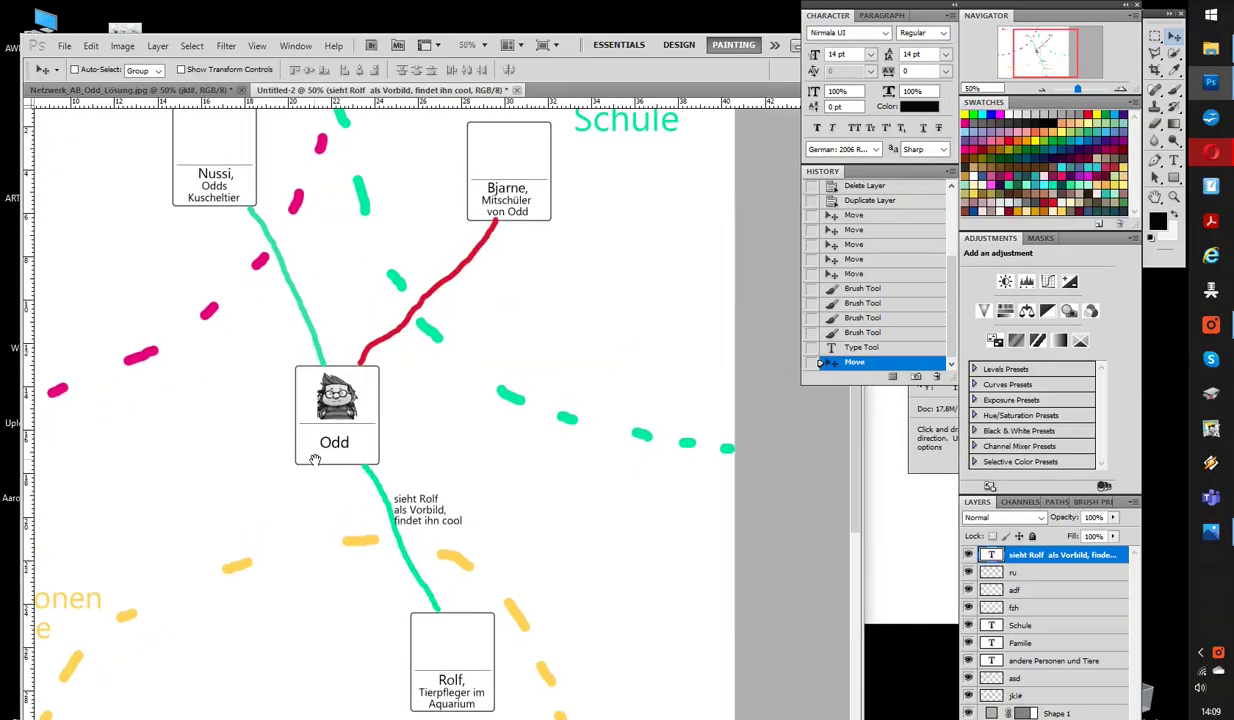
{"action": "scroll", "coordinate": [440, 420], "scroll_direction": "down", "scroll_amount": 2}
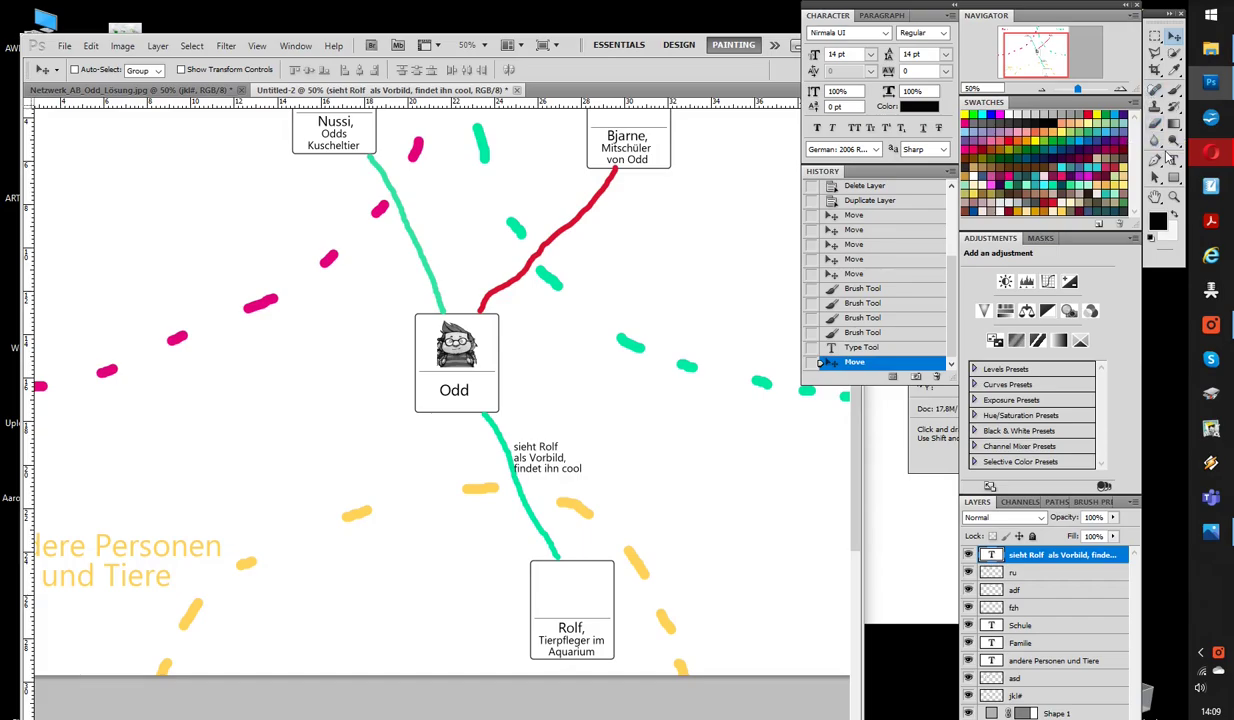
{"action": "left_click", "coordinate": [1175, 90]}
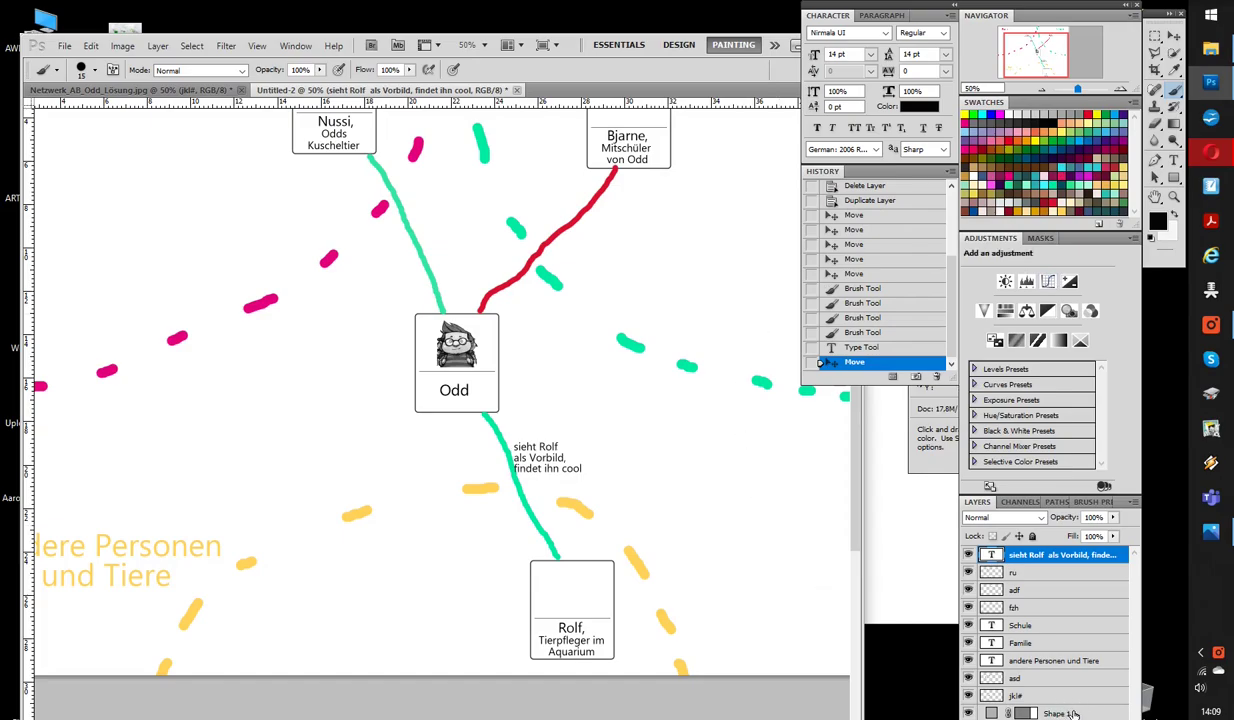
{"action": "left_click", "coordinate": [1035, 678]}
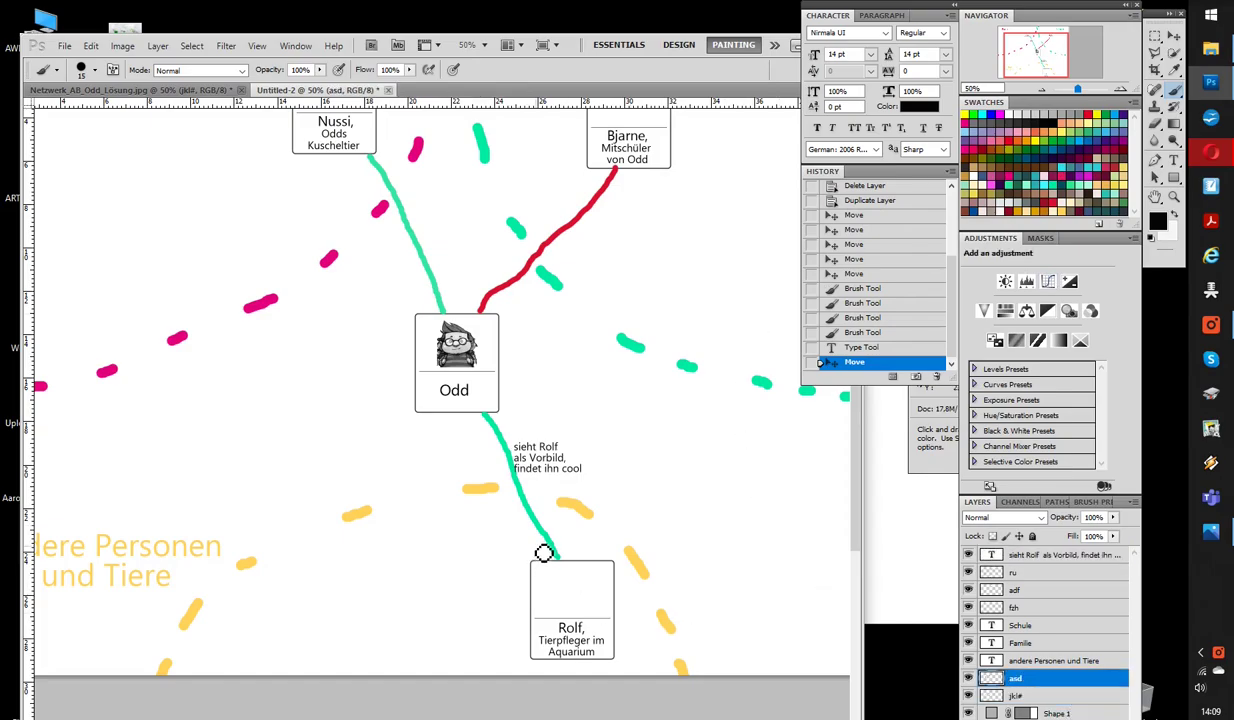
{"action": "left_click_drag", "start_coordinate": [537, 545], "coordinate": [556, 558]}
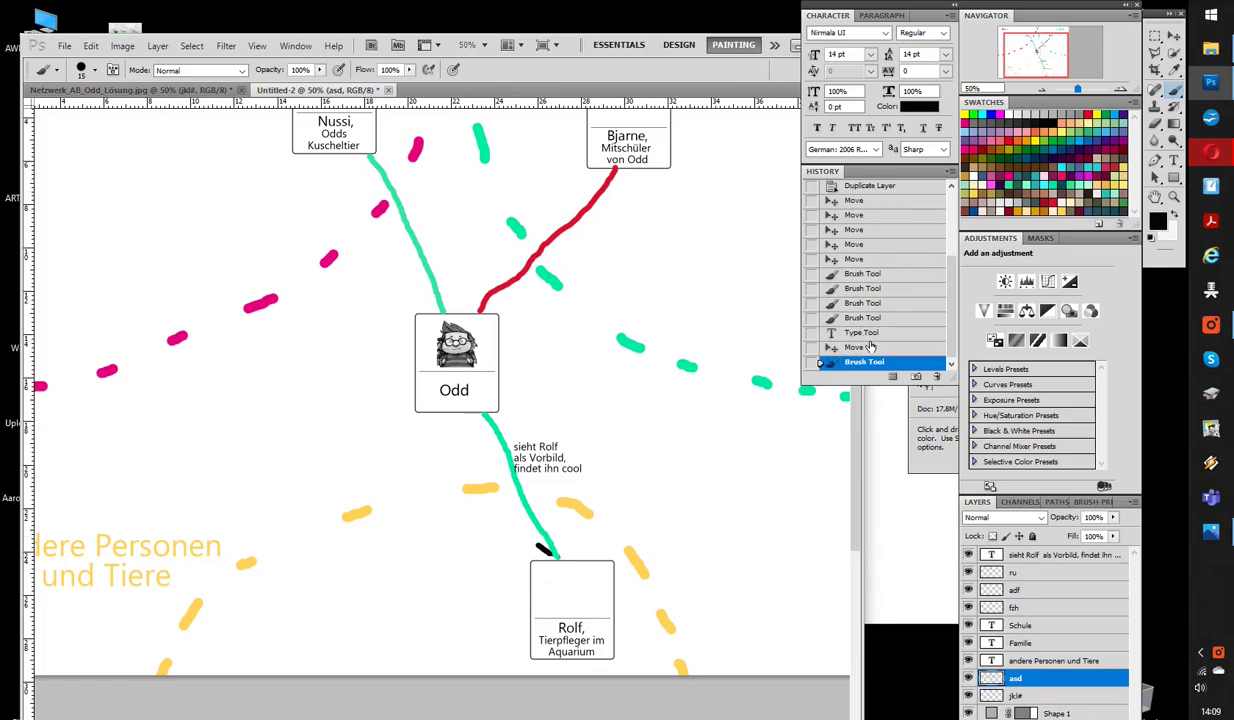
{"action": "left_click", "coordinate": [854, 347]}
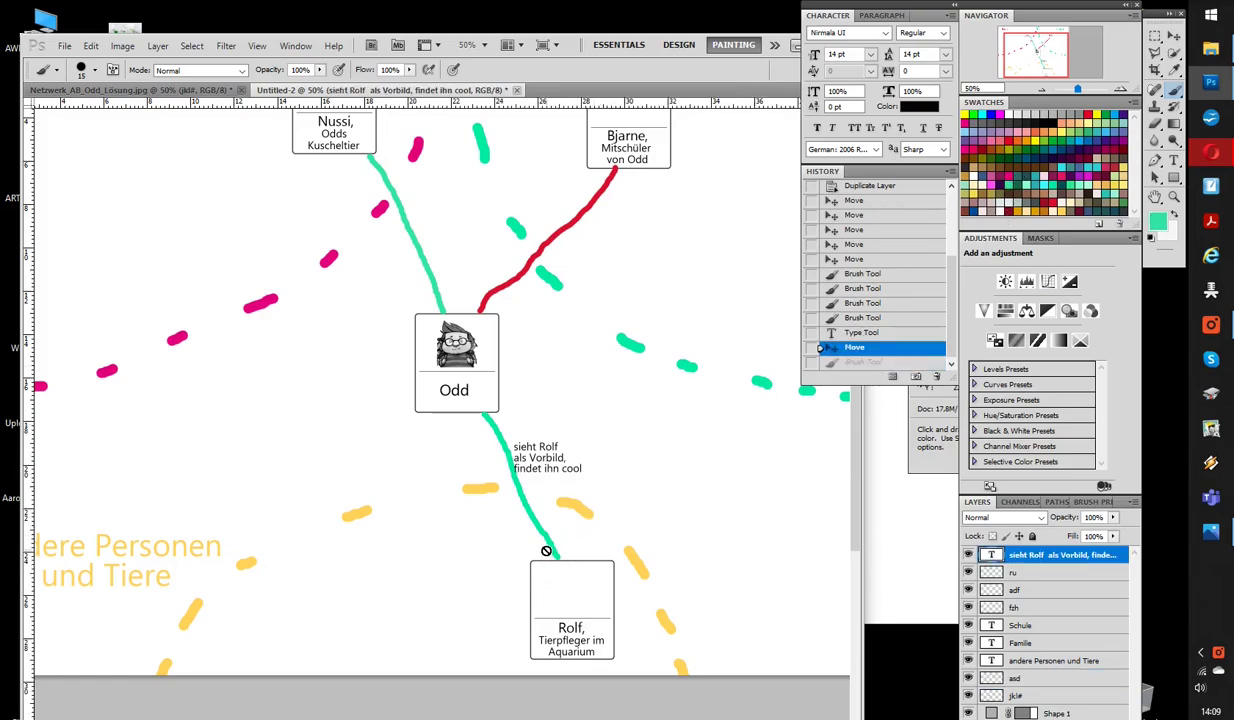
On the asd layer, brush a green arrowhead at the Rolf card and a red arrowhead where Bjarne's line meets the Odd card.
{"action": "left_click", "coordinate": [1015, 677]}
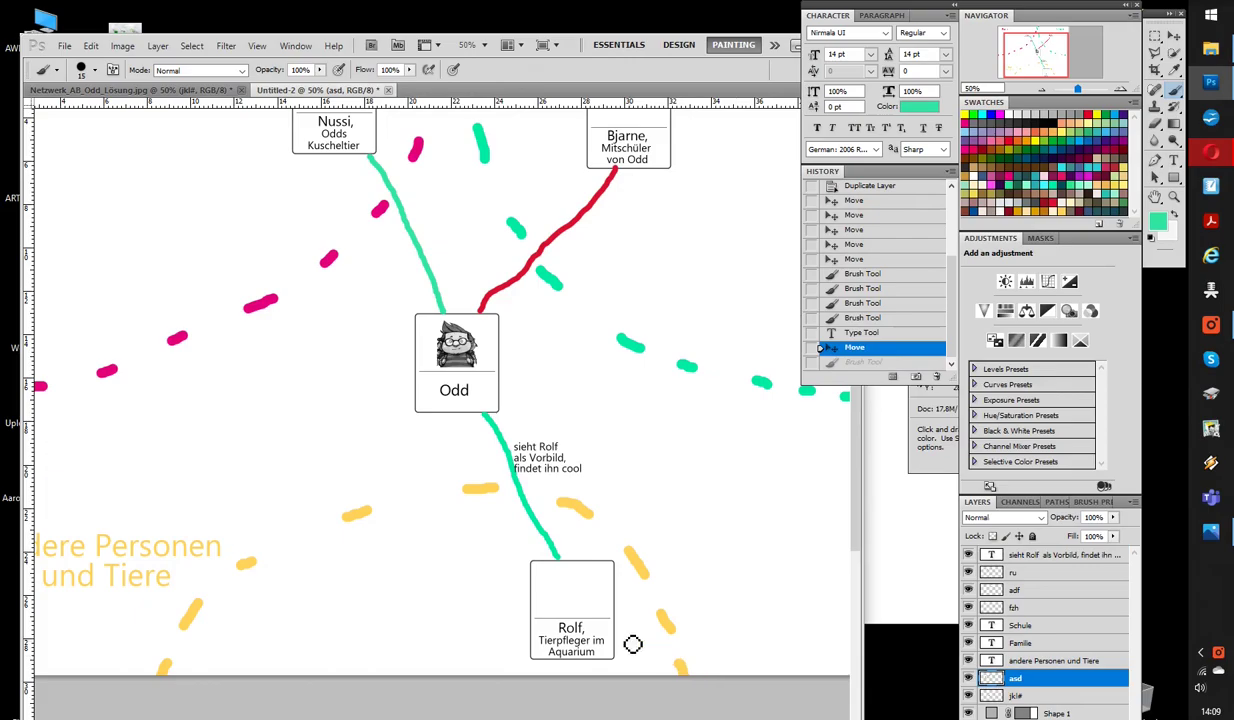
{"action": "mouse_move", "coordinate": [540, 551]}
{"action": "left_mouse_down"}
{"action": "mouse_move", "coordinate": [565, 546]}
{"action": "mouse_move", "coordinate": [565, 563]}
{"action": "left_mouse_up"}
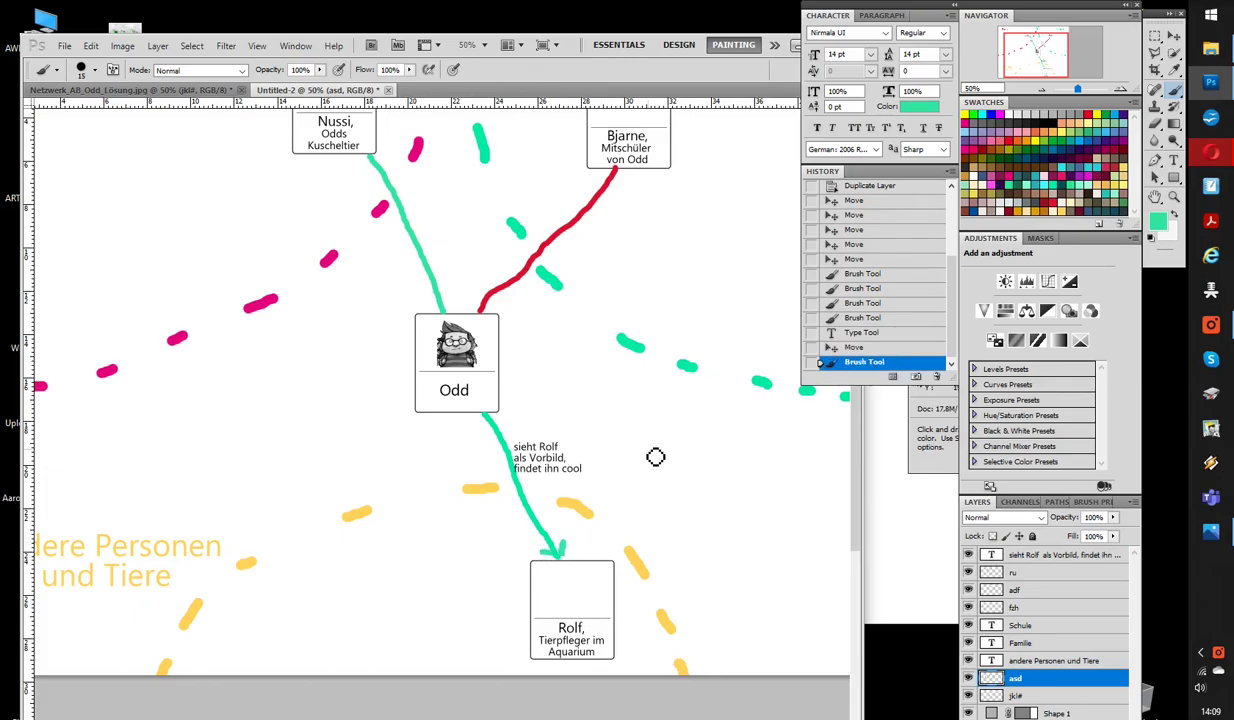
{"action": "left_click_drag", "start_coordinate": [578, 242], "coordinate": [611, 350]}
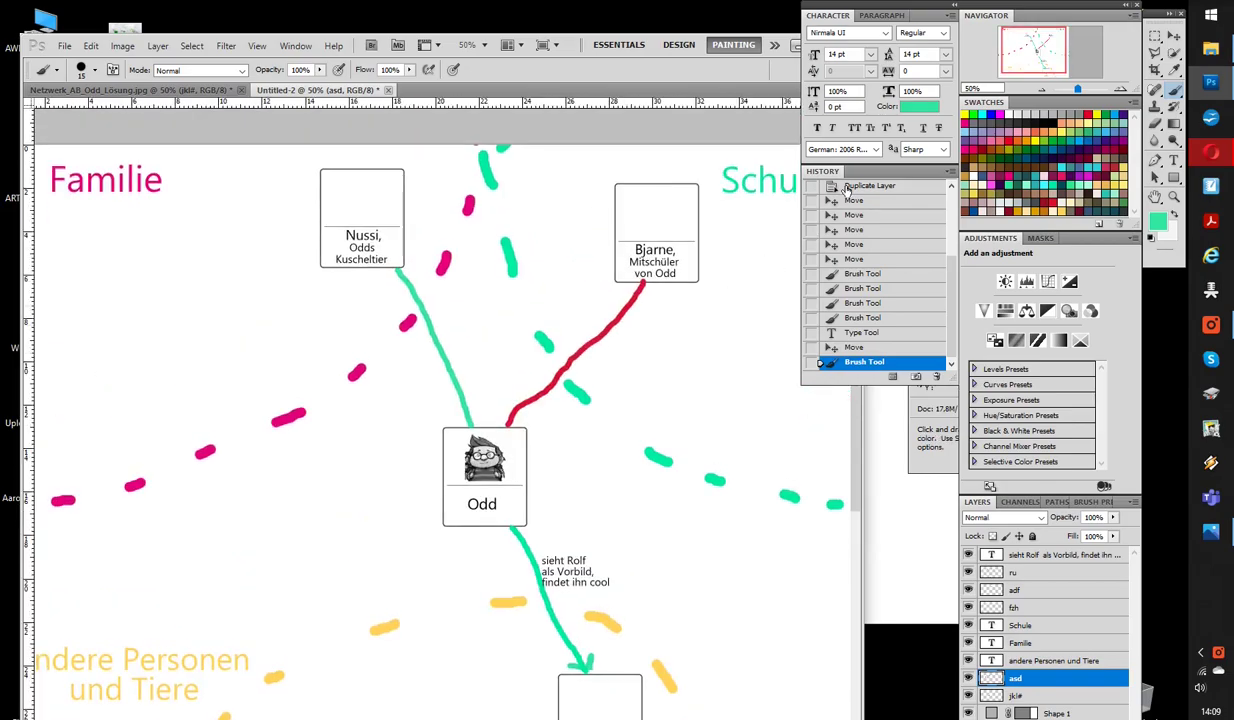
{"action": "key", "text": "t"}
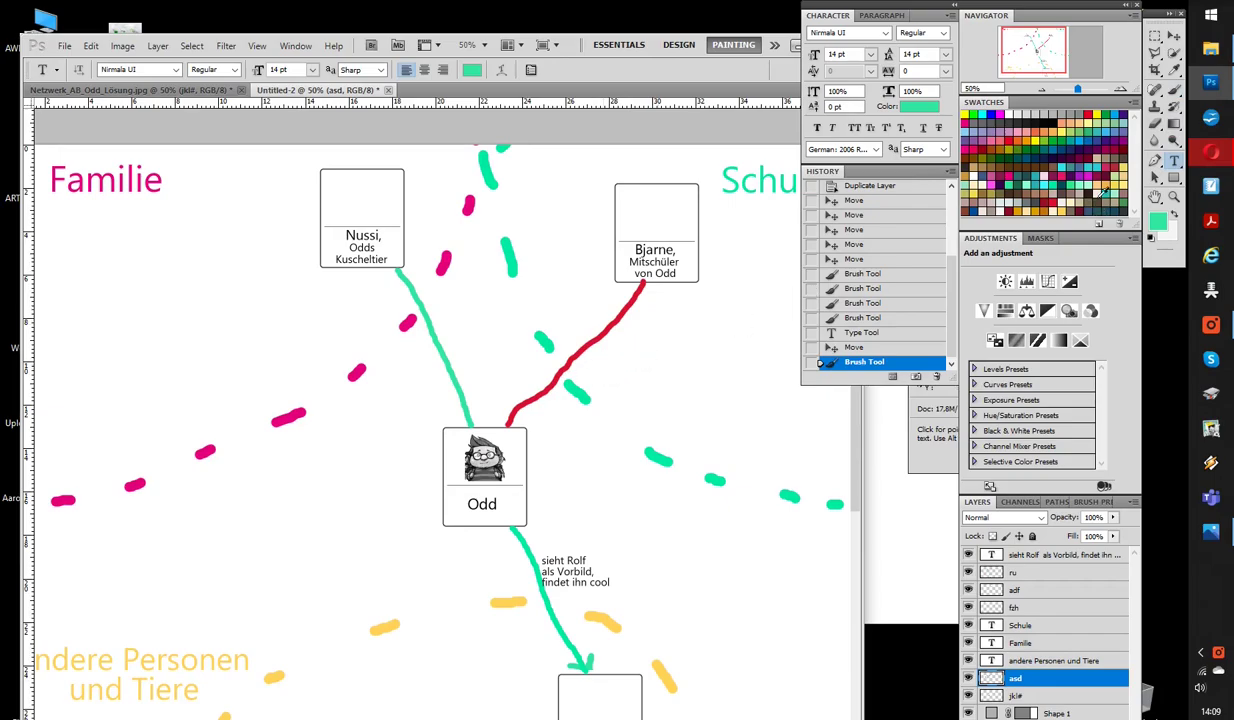
{"action": "left_click", "coordinate": [1036, 184]}
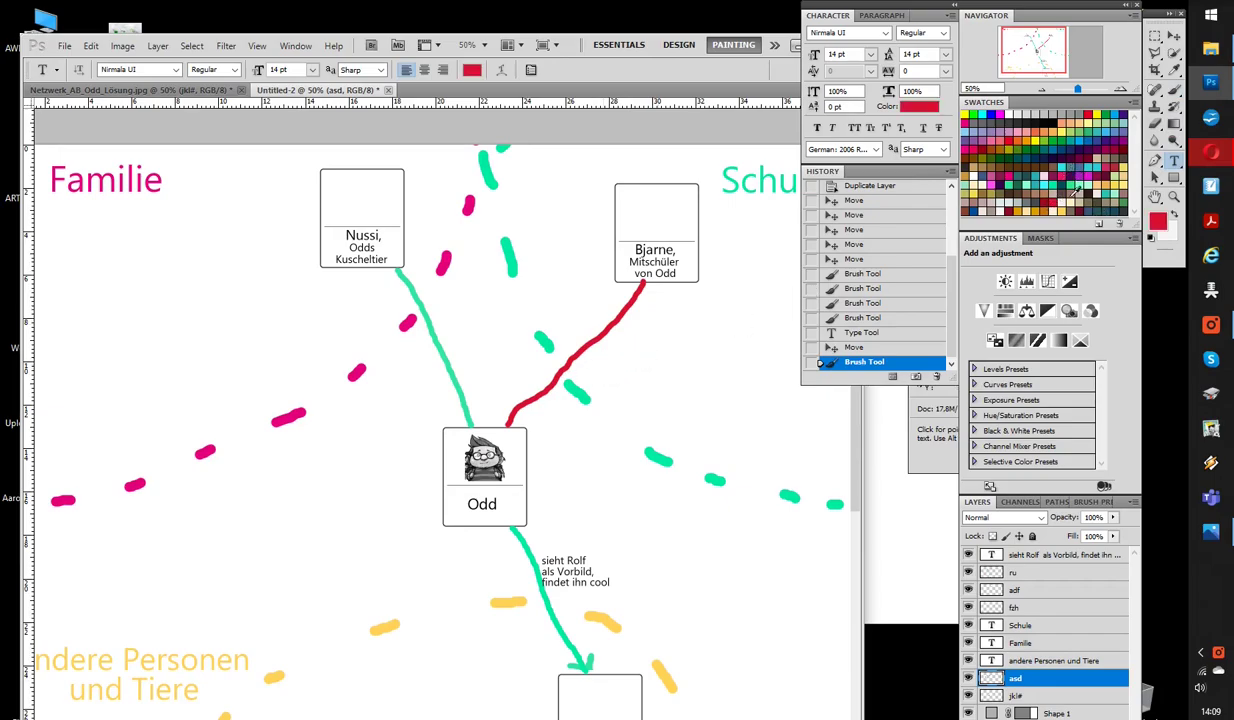
{"action": "key", "text": "b"}
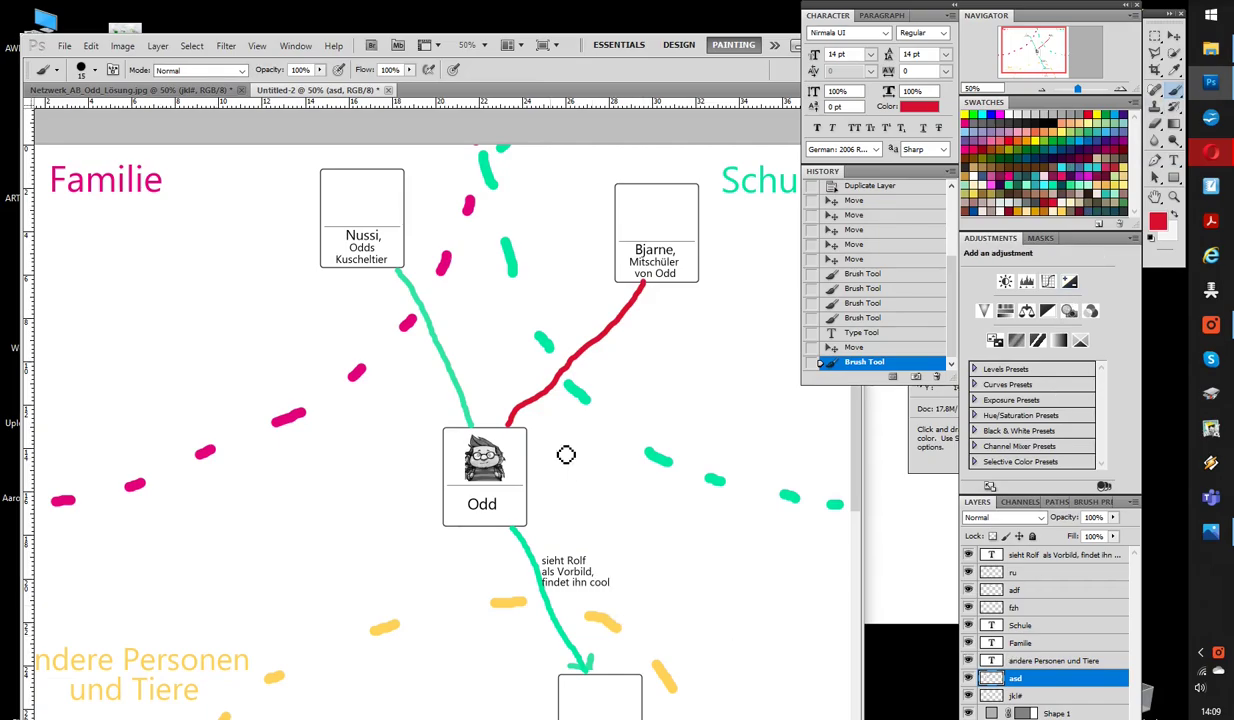
{"action": "mouse_move", "coordinate": [503, 404]}
{"action": "left_mouse_down"}
{"action": "mouse_move", "coordinate": [505, 420]}
{"action": "mouse_move", "coordinate": [528, 418]}
{"action": "left_mouse_up"}
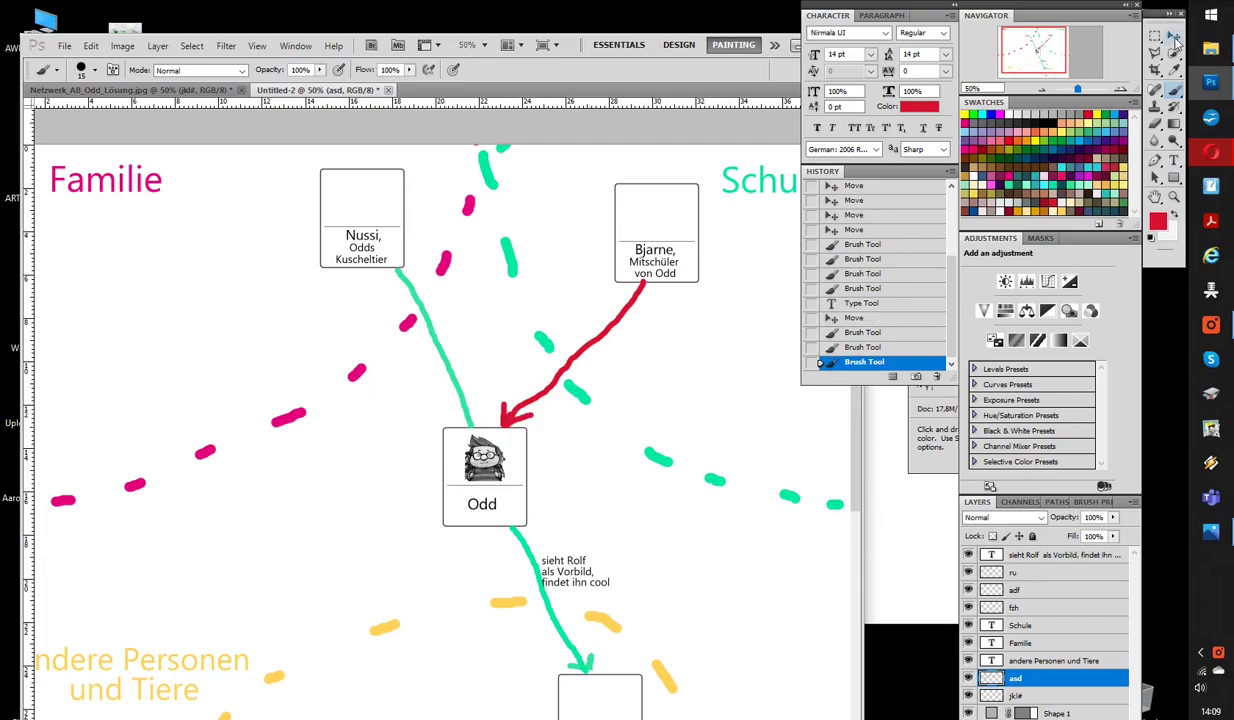
Add the dark text note "ärgert Odd" beside the red line between Bjarne and Odd, and move it close to the line.
{"action": "key", "text": "v"}
{"action": "left_click", "coordinate": [1174, 161]}
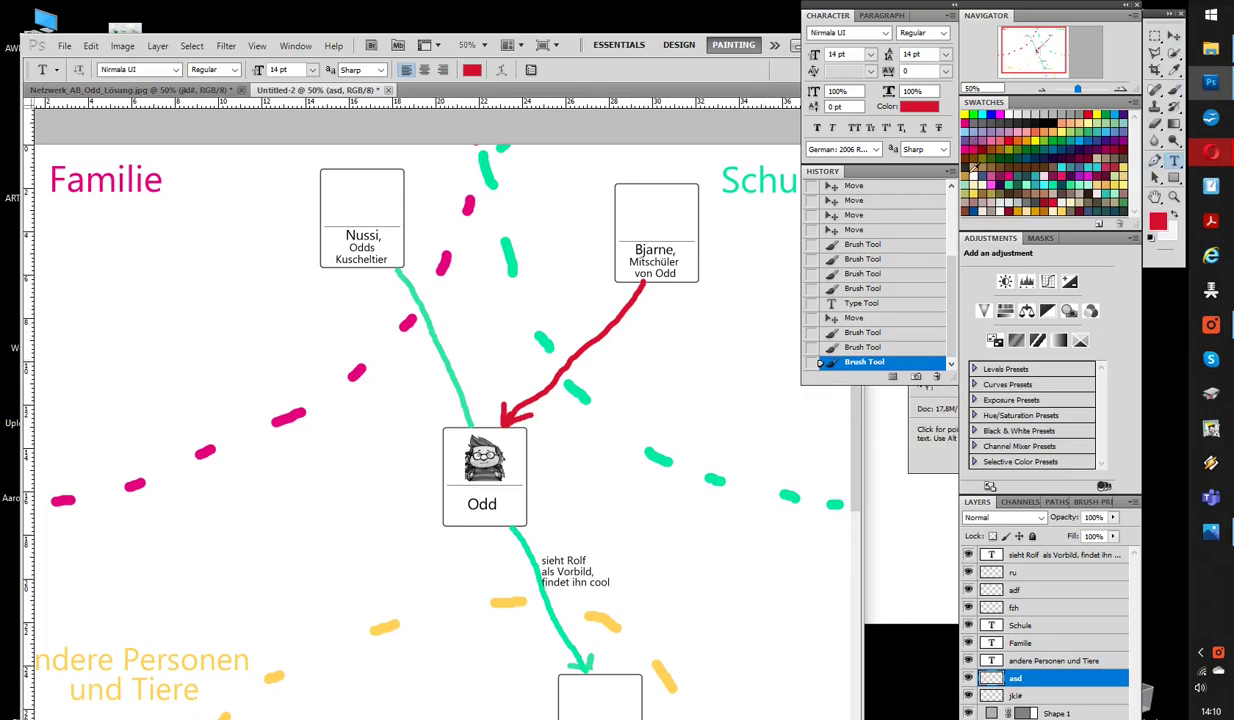
{"action": "left_click", "coordinate": [973, 168]}
{"action": "left_click", "coordinate": [595, 359]}
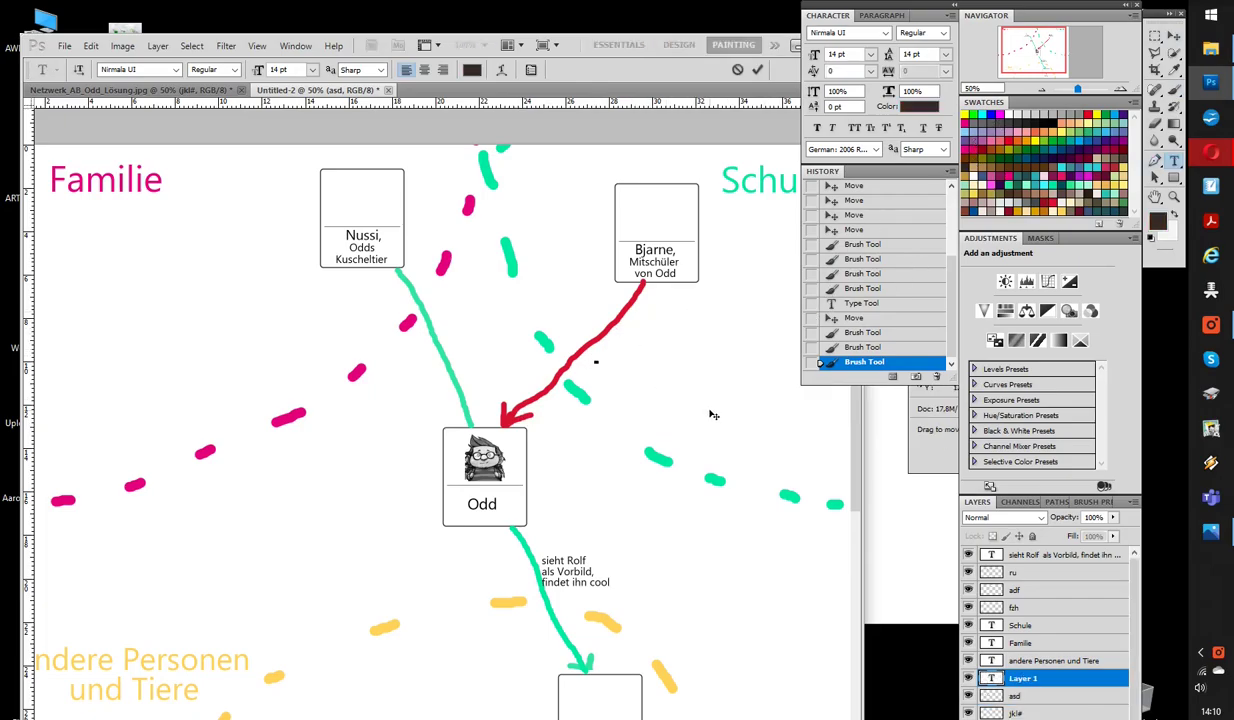
{"action": "type", "text": "ärger "}
{"action": "type", "text": " O"}
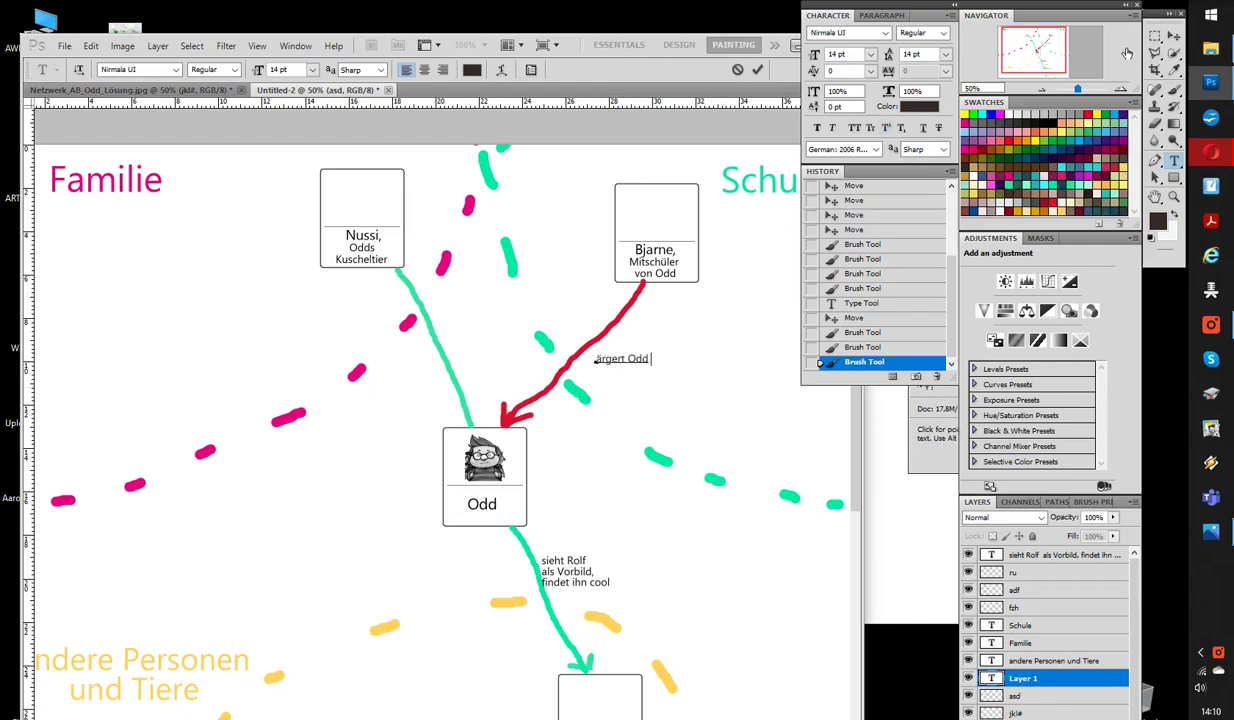
{"action": "left_click", "coordinate": [1156, 36]}
{"action": "left_click_drag", "start_coordinate": [613, 355], "coordinate": [599, 360]}
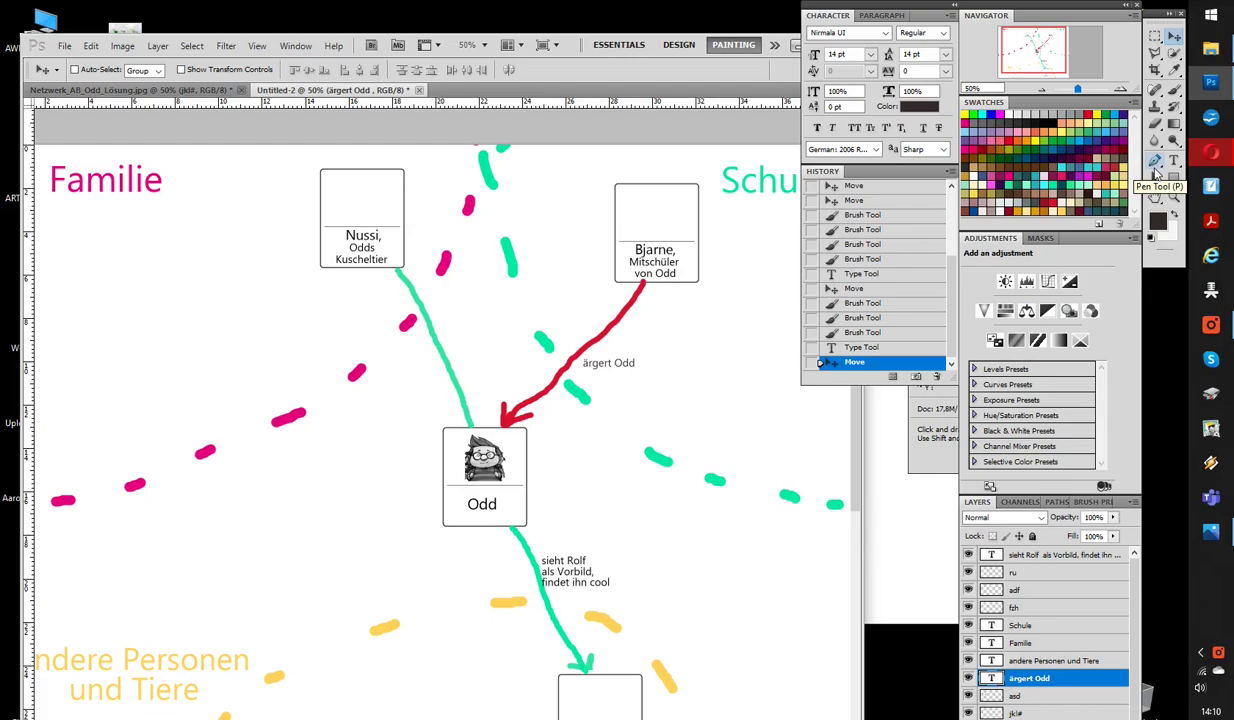
Brush a green arrowhead on the asd layer where the green line from Odd meets the Nussi card.
{"action": "key", "text": "b"}
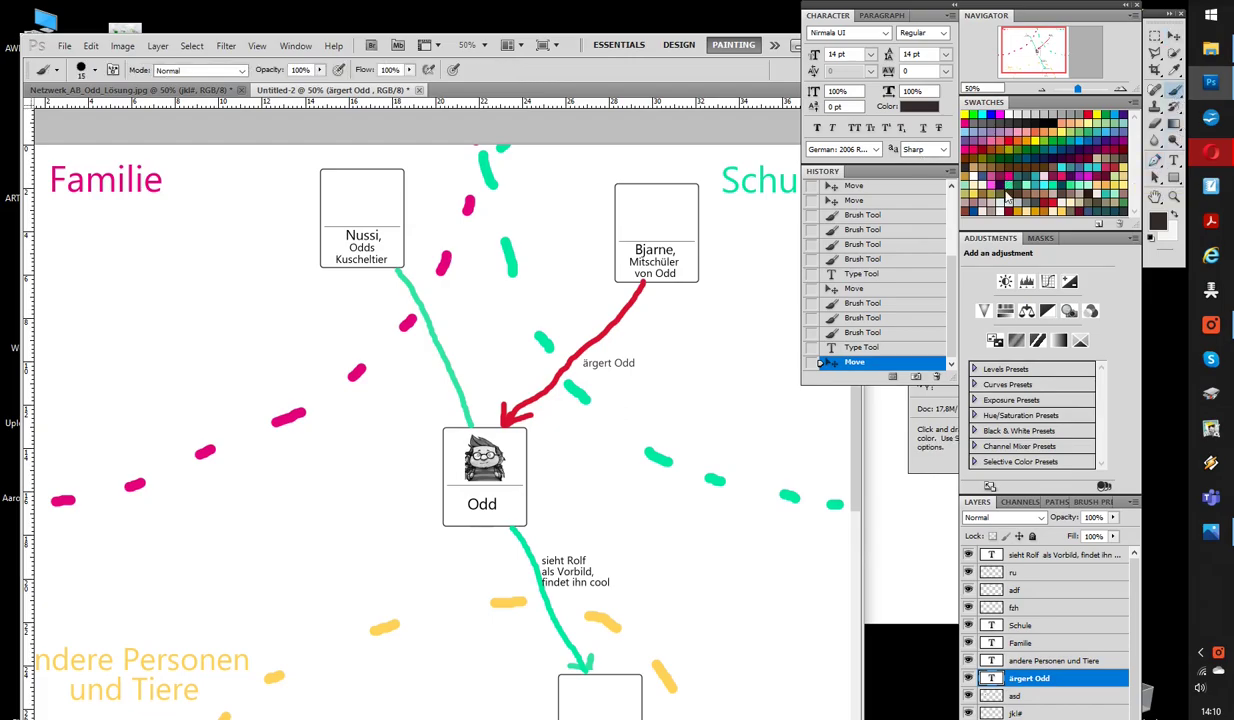
{"action": "left_click", "coordinate": [974, 178]}
{"action": "key", "text": "alt+bracketleft"}
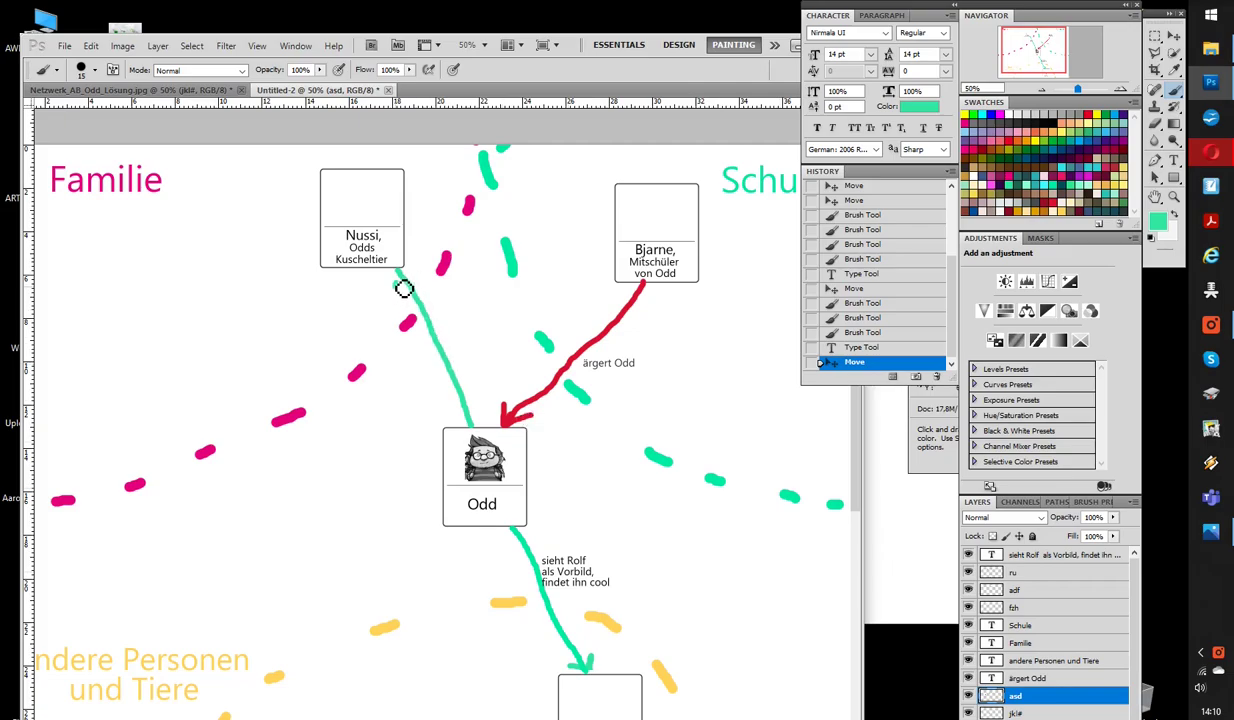
{"action": "mouse_move", "coordinate": [394, 286]}
{"action": "left_mouse_down"}
{"action": "mouse_move", "coordinate": [405, 275]}
{"action": "mouse_move", "coordinate": [420, 287]}
{"action": "left_mouse_up"}
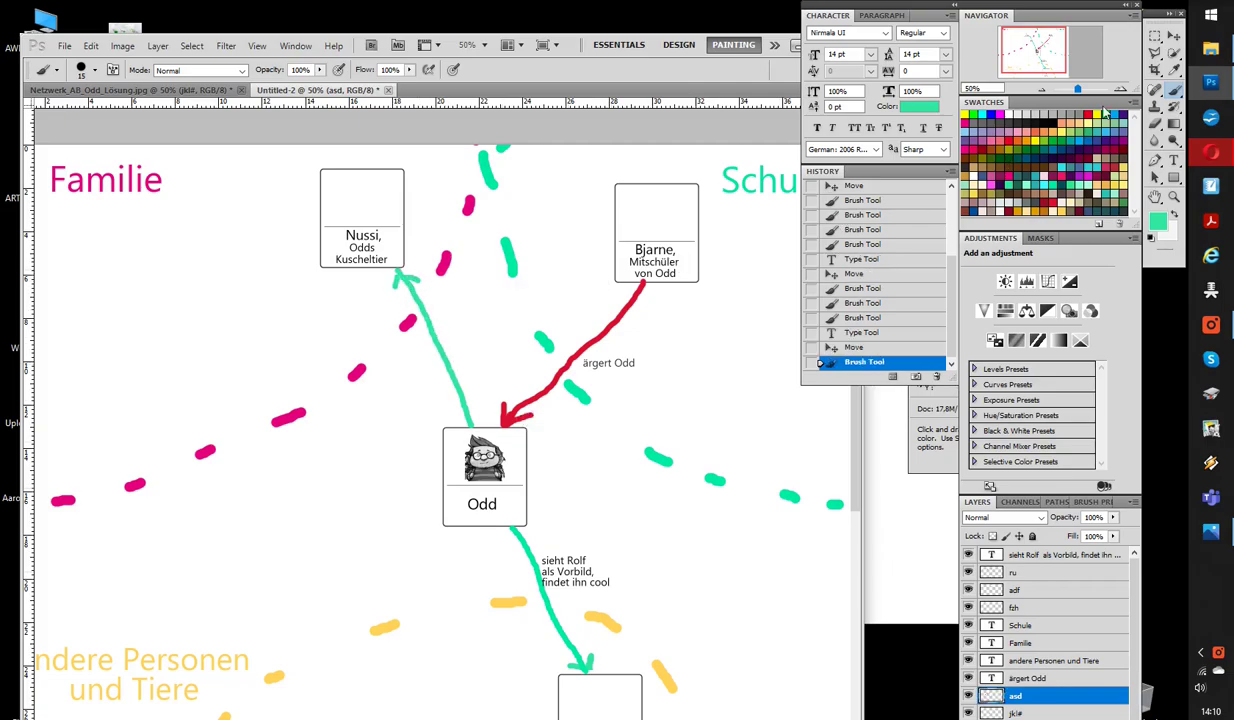
Add the text note "liebt Nussi" beside the green line between Odd and Nussi, colour it black (000000) and adjust its position.
{"action": "left_click", "coordinate": [1174, 160]}
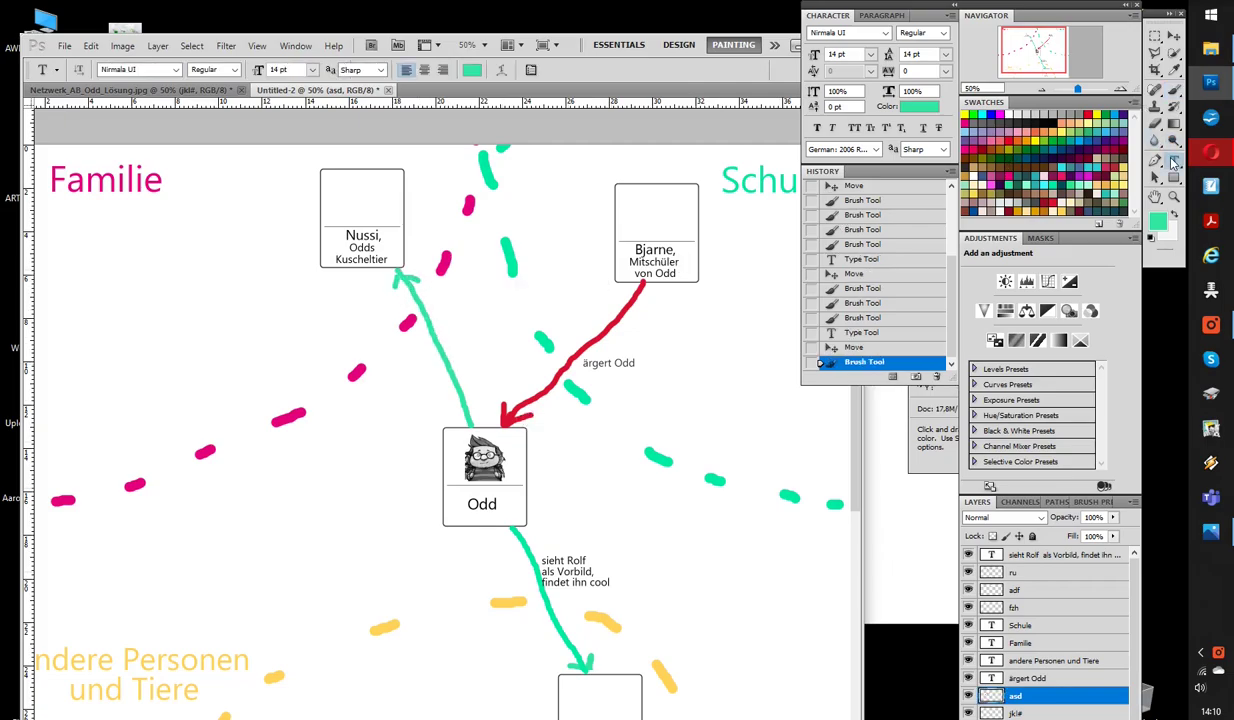
{"action": "left_click", "coordinate": [448, 340]}
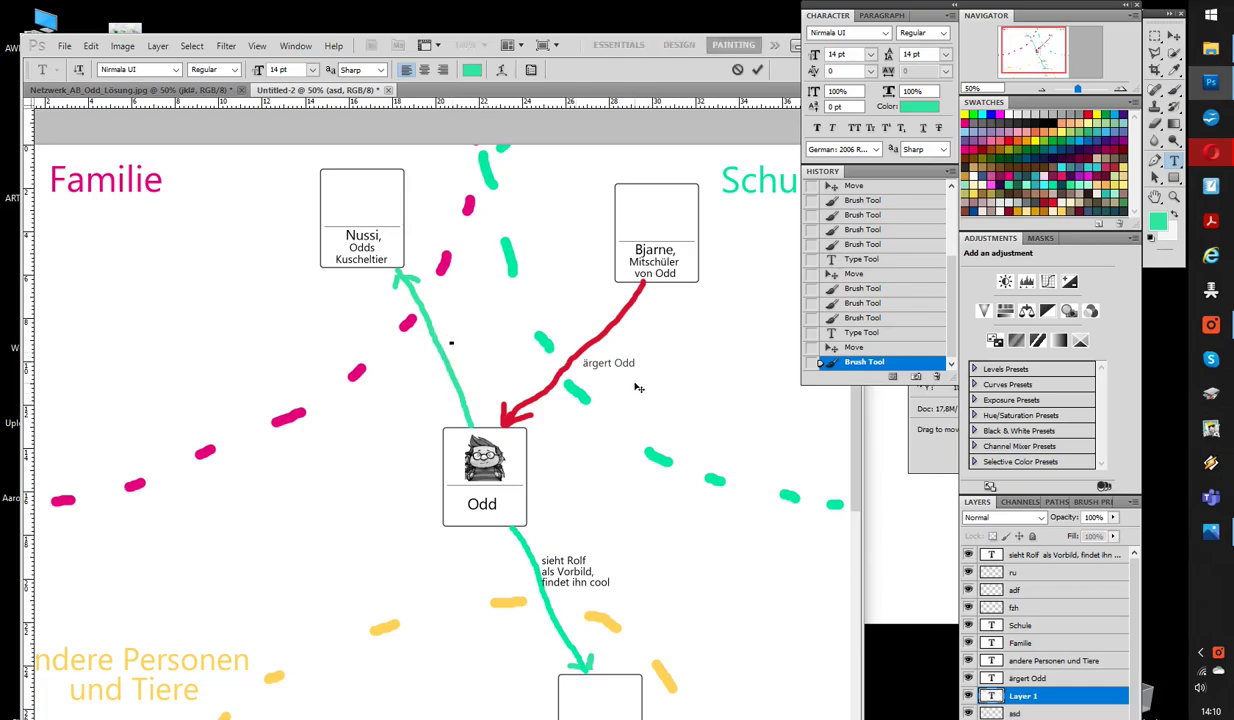
{"action": "type", "text": "liebt N"}
{"action": "left_click_drag", "start_coordinate": [505, 340], "coordinate": [430, 336]}
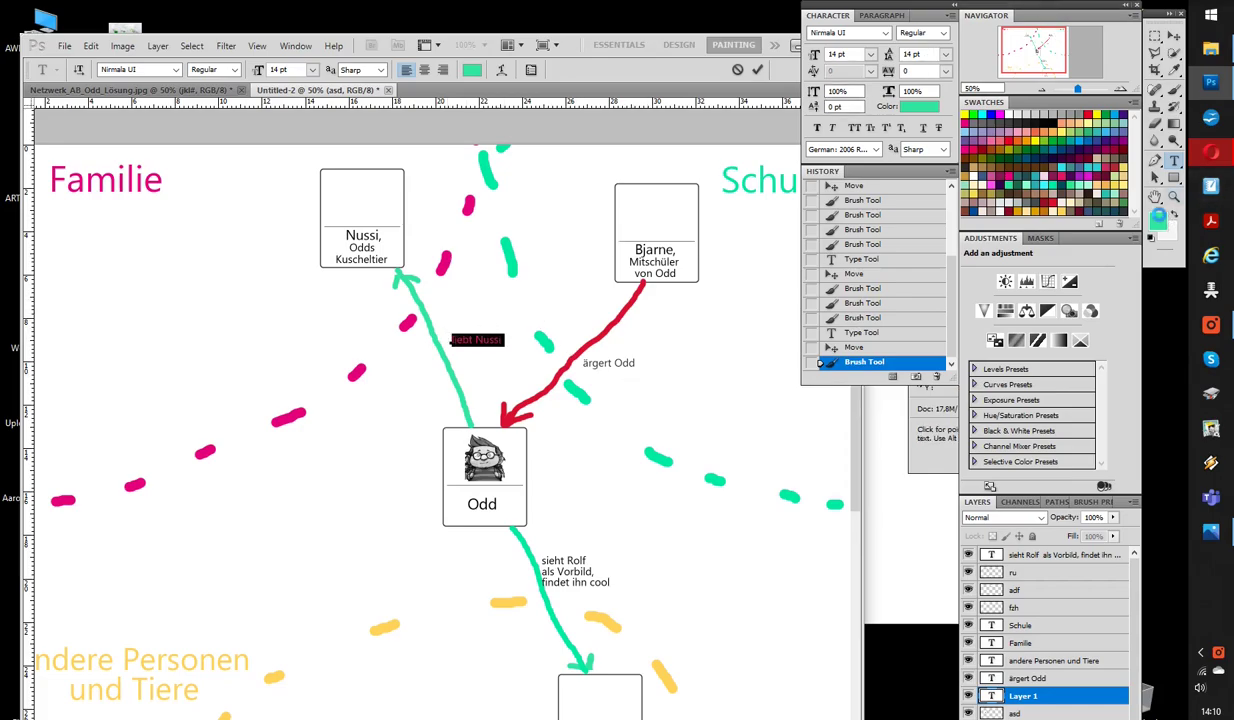
{"action": "left_click", "coordinate": [1157, 219]}
{"action": "left_click", "coordinate": [742, 546]}
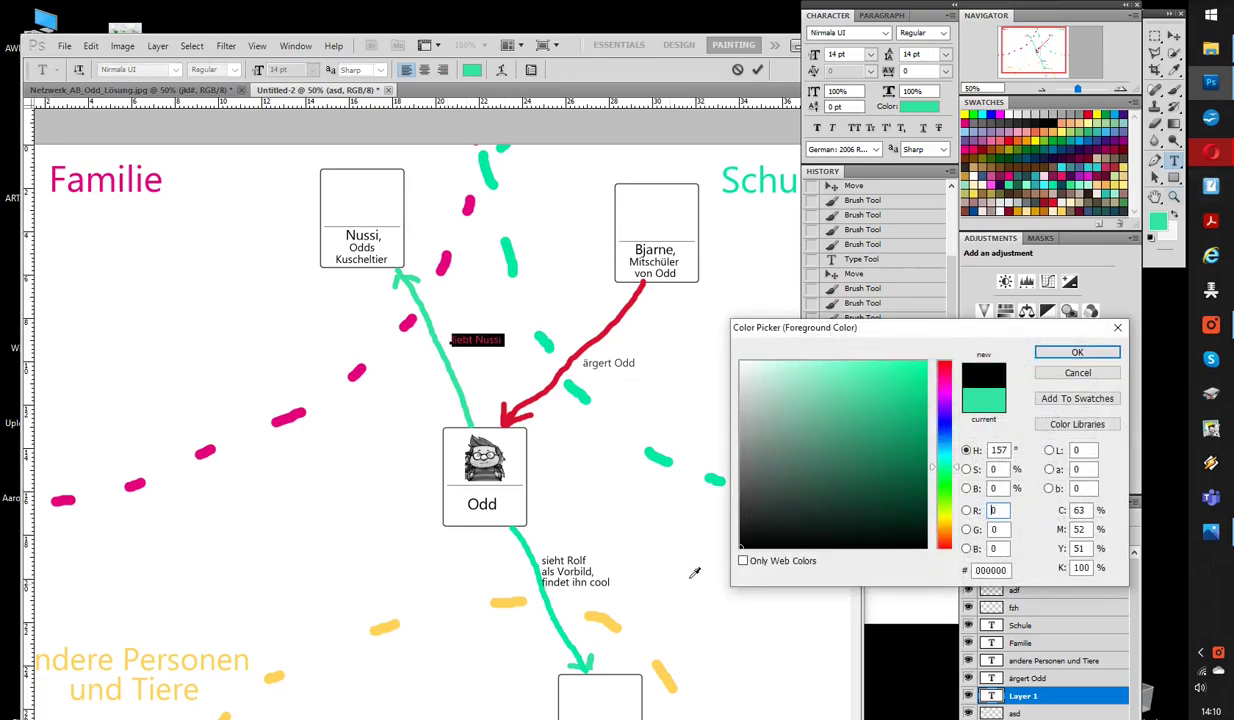
{"action": "left_click", "coordinate": [1077, 352]}
{"action": "left_click", "coordinate": [1155, 36]}
{"action": "left_click_drag", "start_coordinate": [465, 322], "coordinate": [463, 327]}
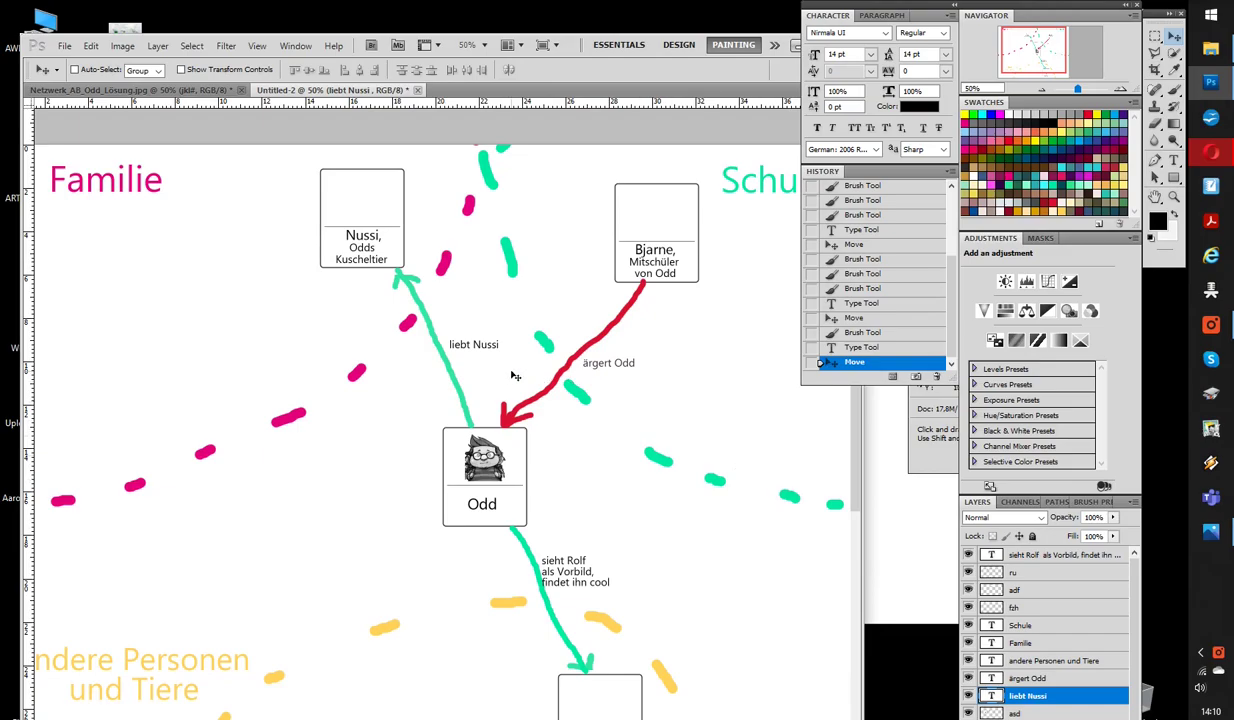
{"action": "key", "text": "ctrl+minus"}
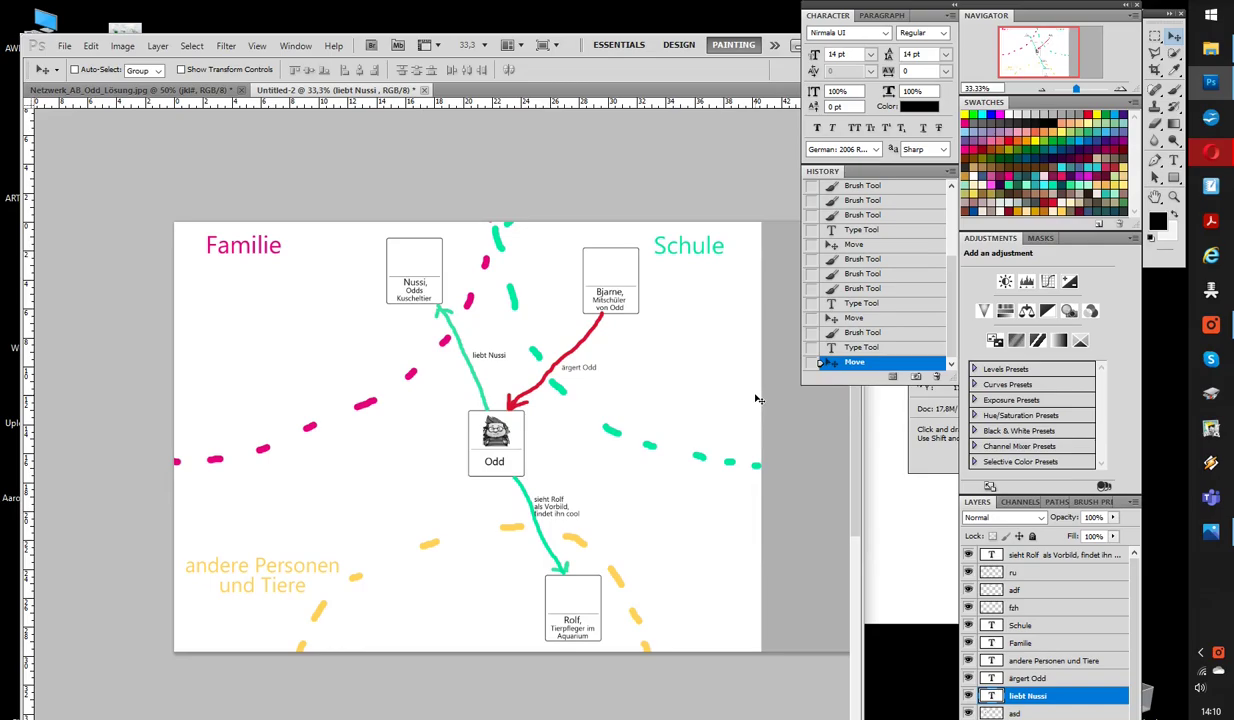